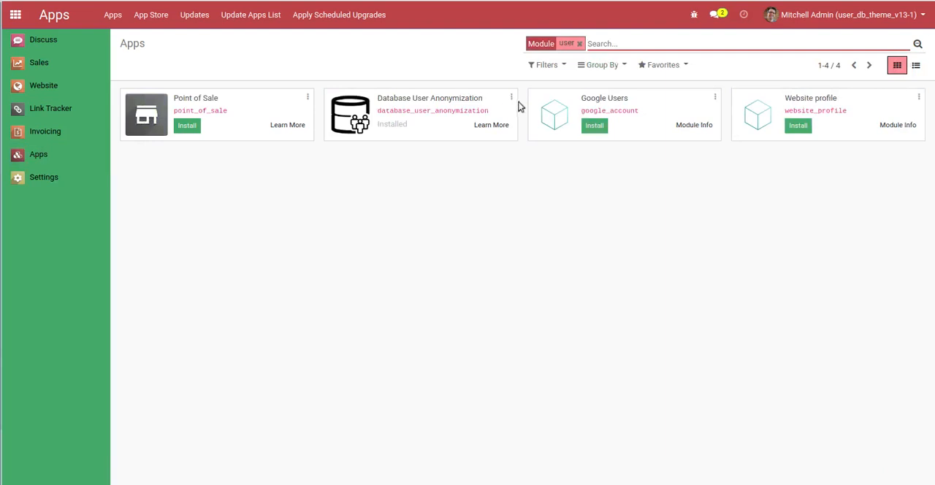
Open the Database User Anonymization module's information page and read through its description, screenshots and support details
click(509, 99)
click(504, 117)
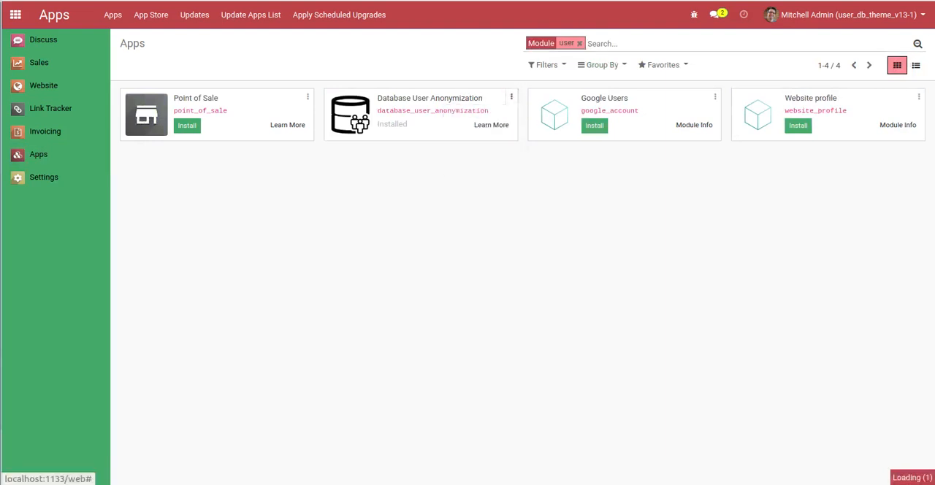
scroll(885, 216, down, 15)
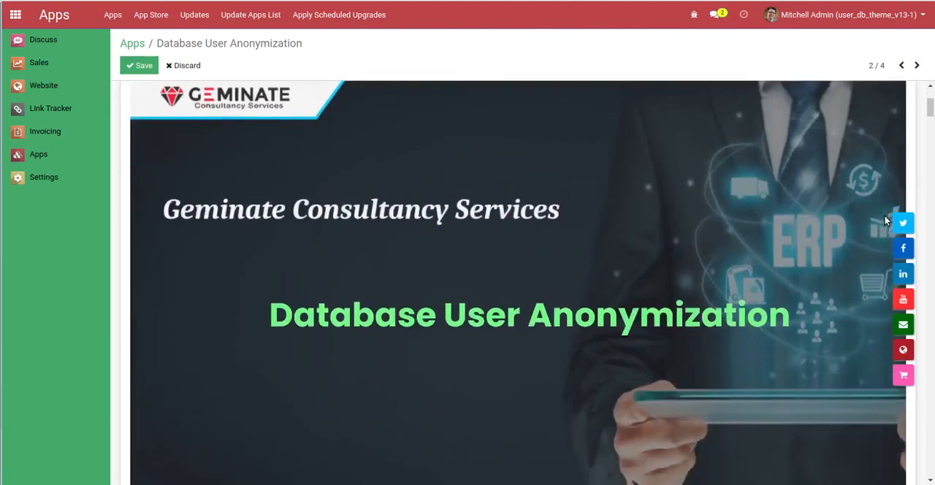
scroll(885, 216, down, 10)
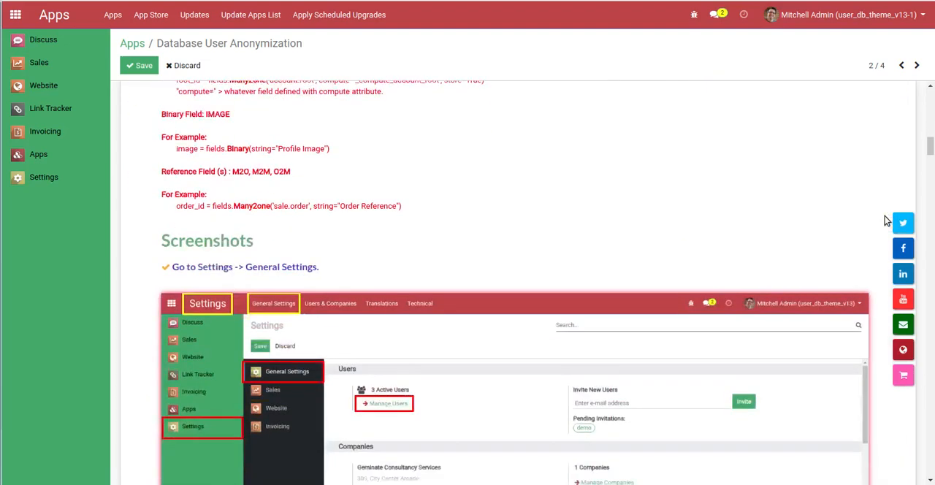
scroll(884, 216, down, 10)
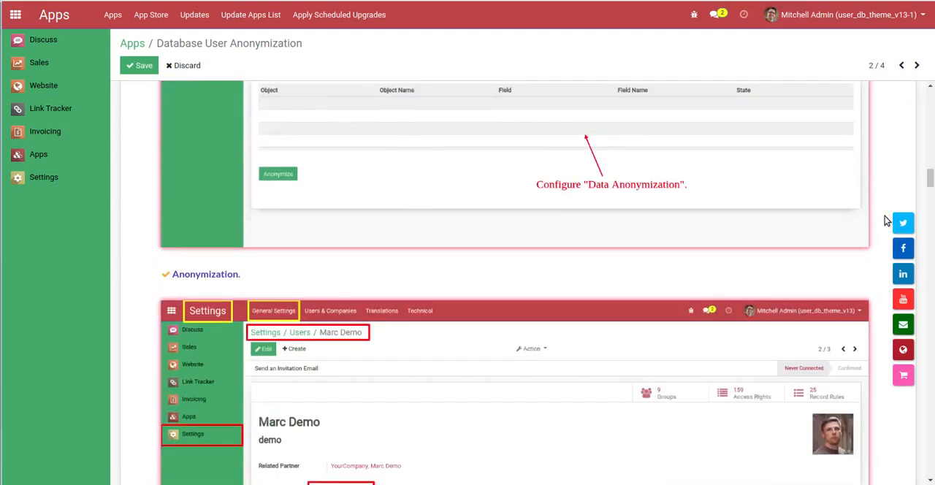
scroll(884, 216, down, 10)
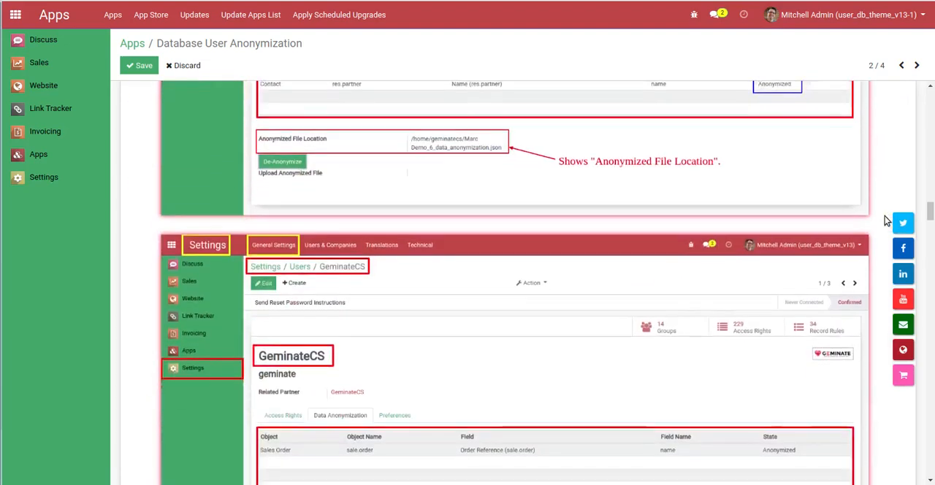
scroll(884, 216, down, 10)
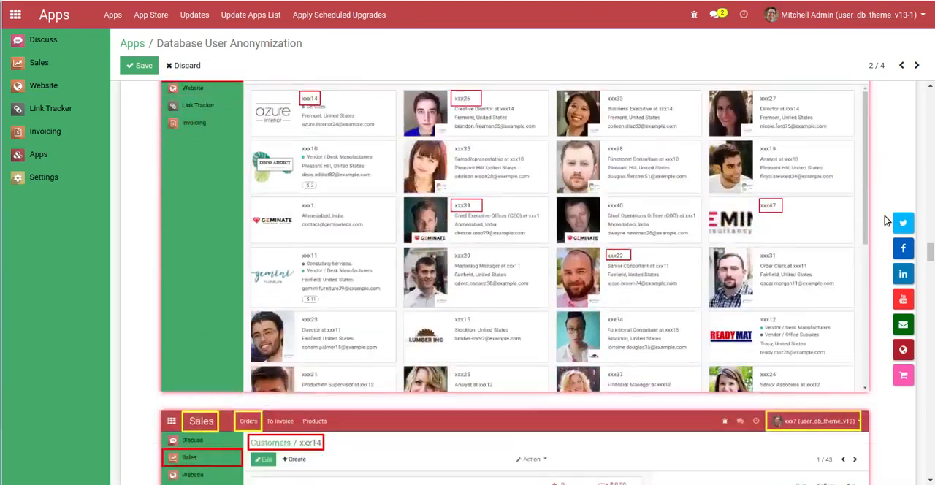
scroll(885, 218, down, 10)
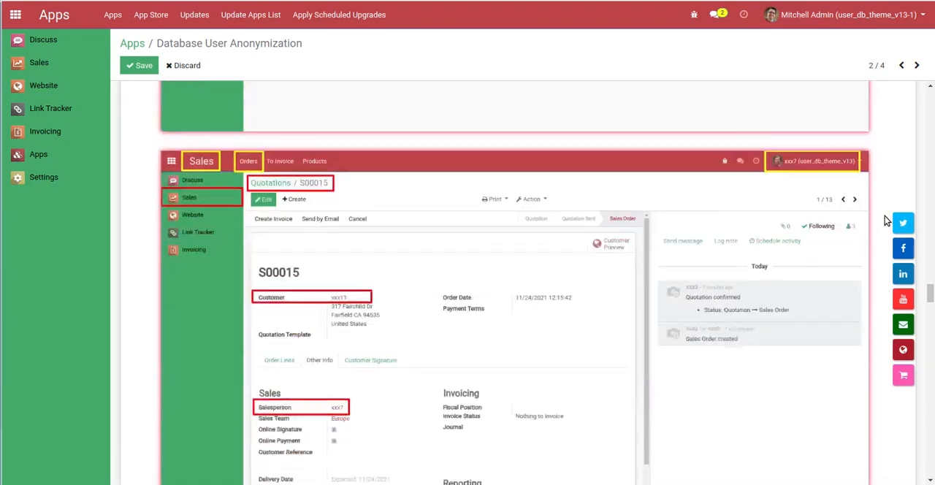
scroll(884, 221, down, 10)
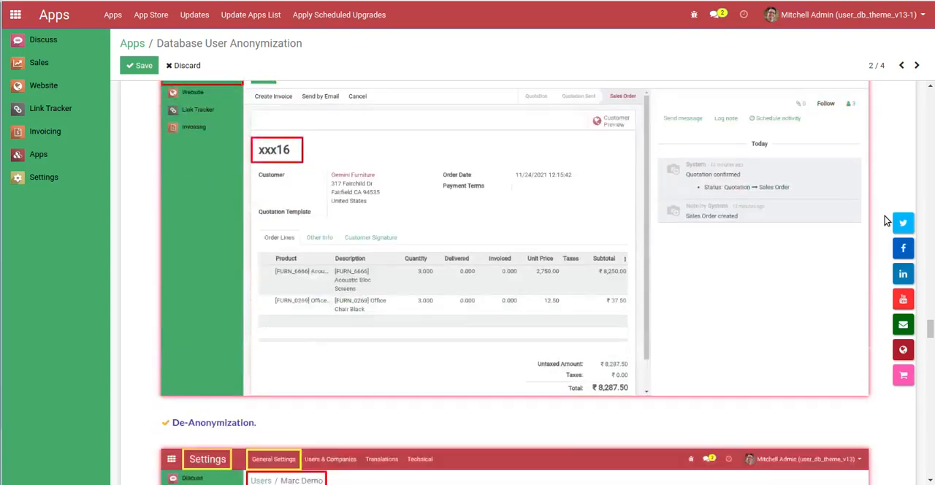
scroll(885, 221, down, 10)
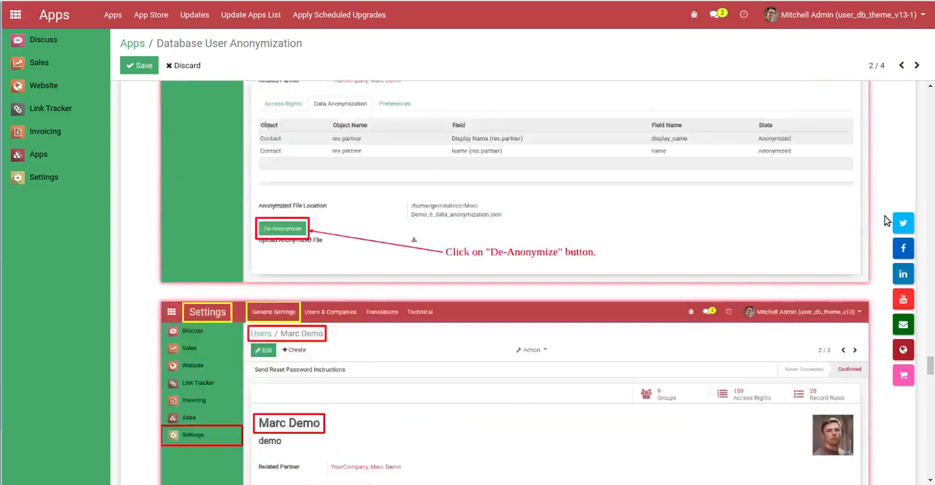
scroll(884, 220, down, 10)
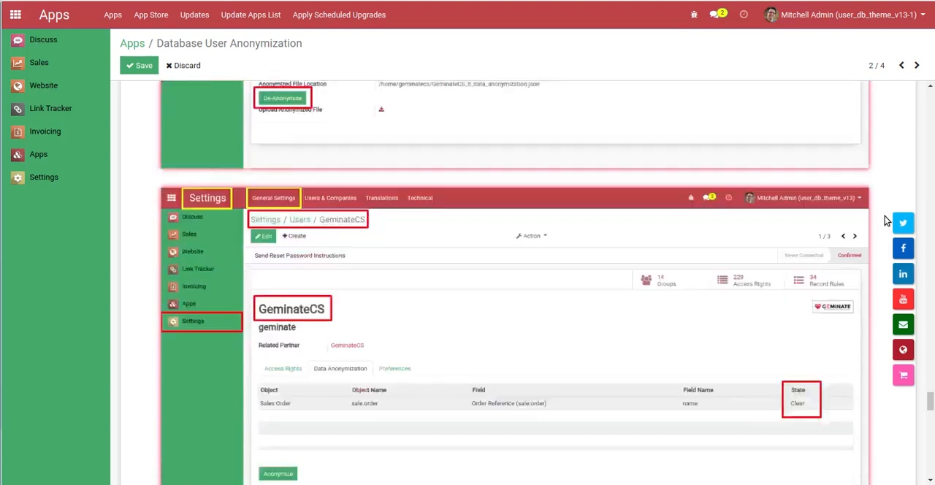
scroll(885, 220, down, 10)
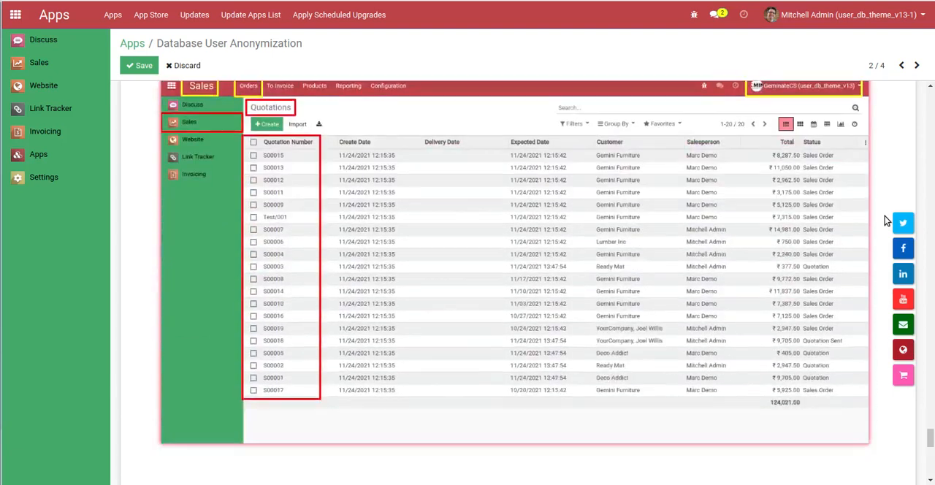
scroll(884, 220, down, 1)
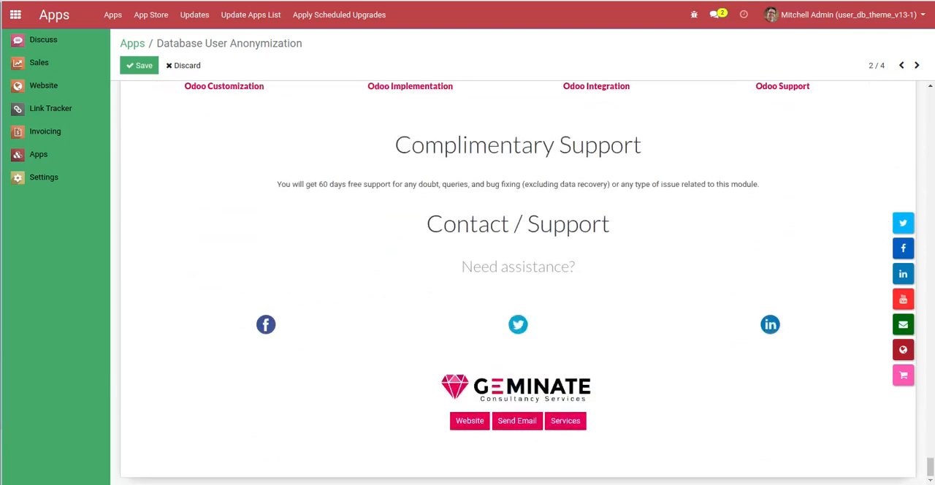
Open the user management list from the general settings and duplicate it in a second browser tab
click(52, 181)
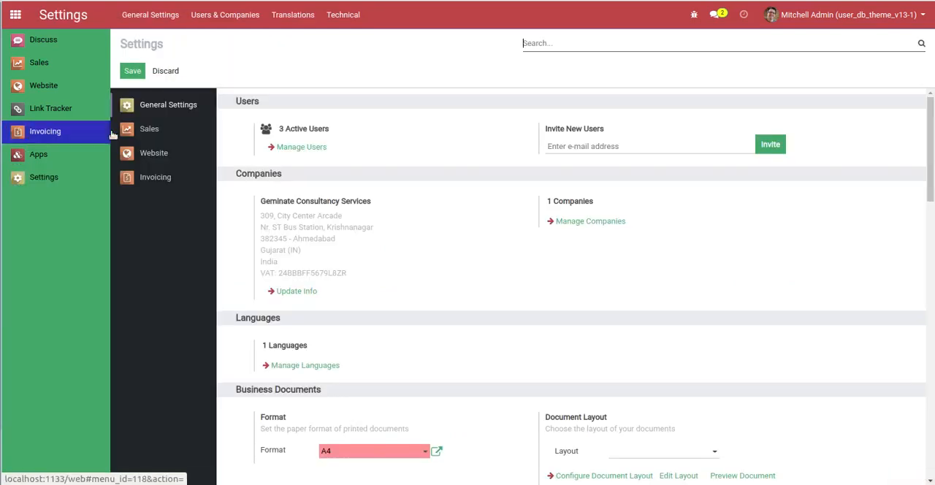
click(292, 149)
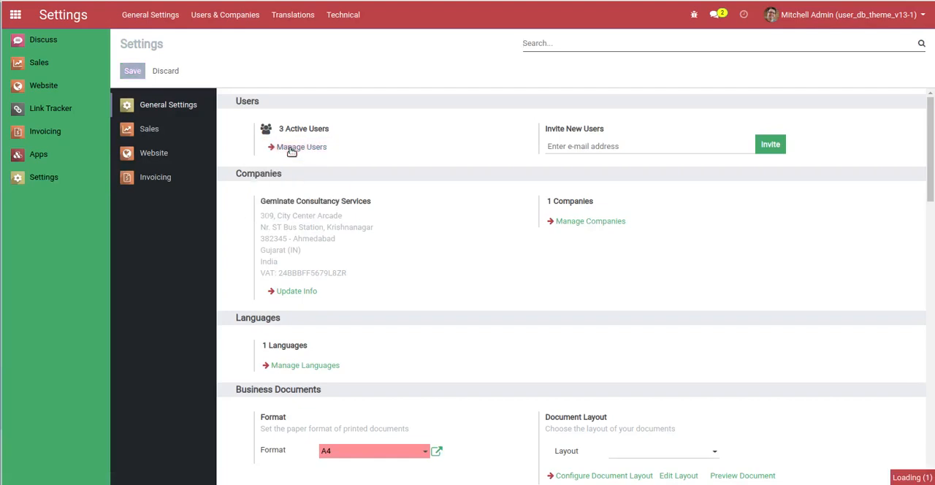
right_click(144, 0)
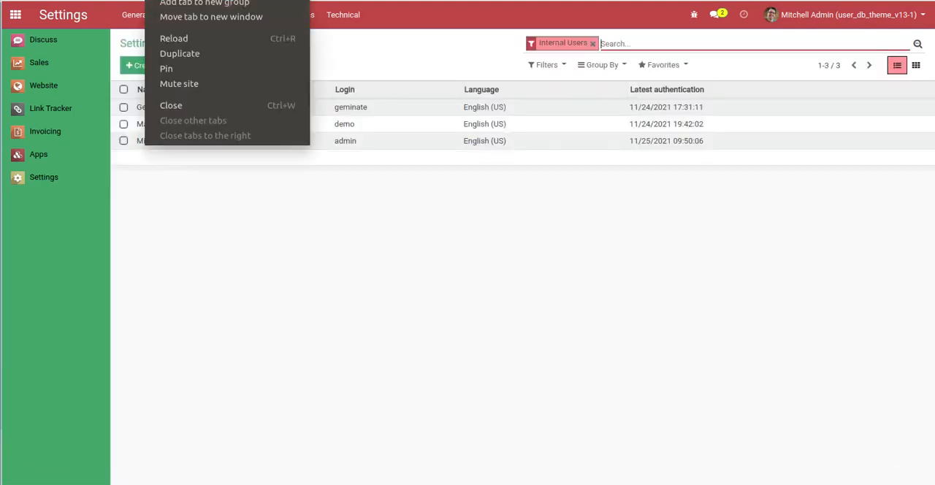
click(178, 55)
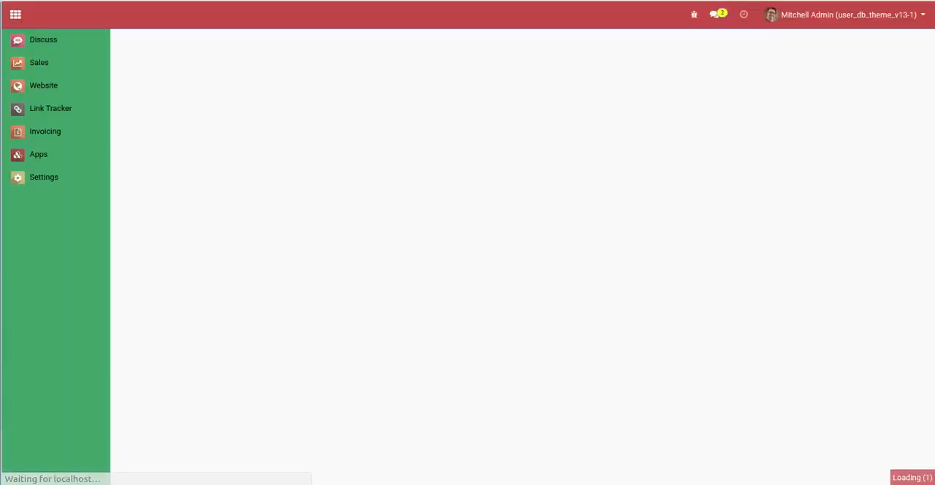
Open the demo user's record from the users list and point out the user's name
click(174, 125)
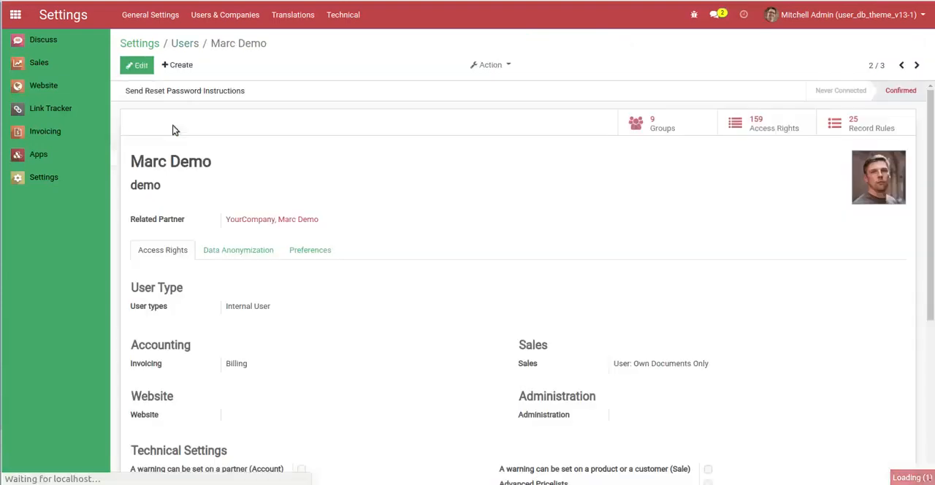
drag(143, 159, 212, 159)
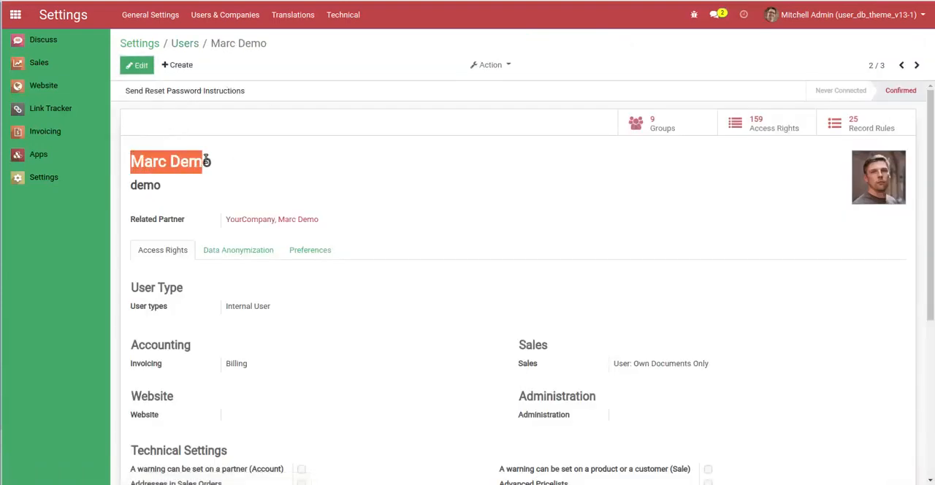
click(246, 167)
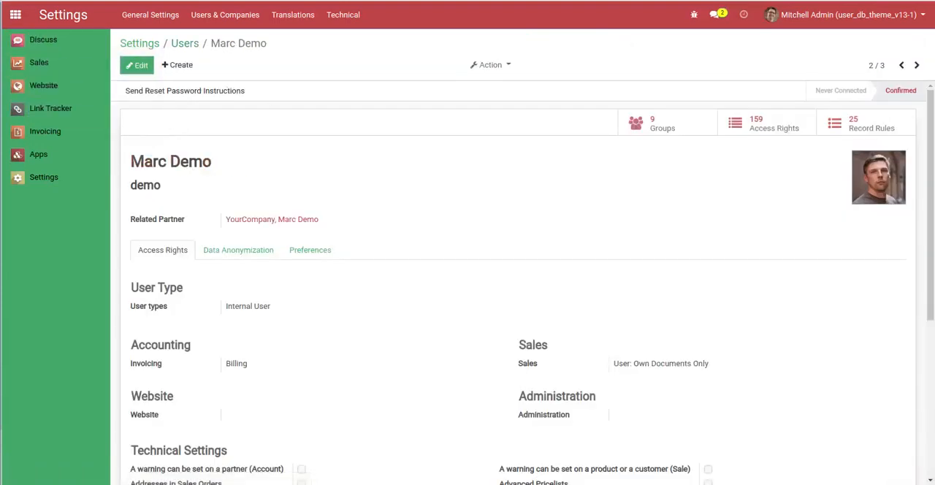
Check the demo user's own logged-in session and view the GeminateCS user record in the duplicated users list
click(1, 29)
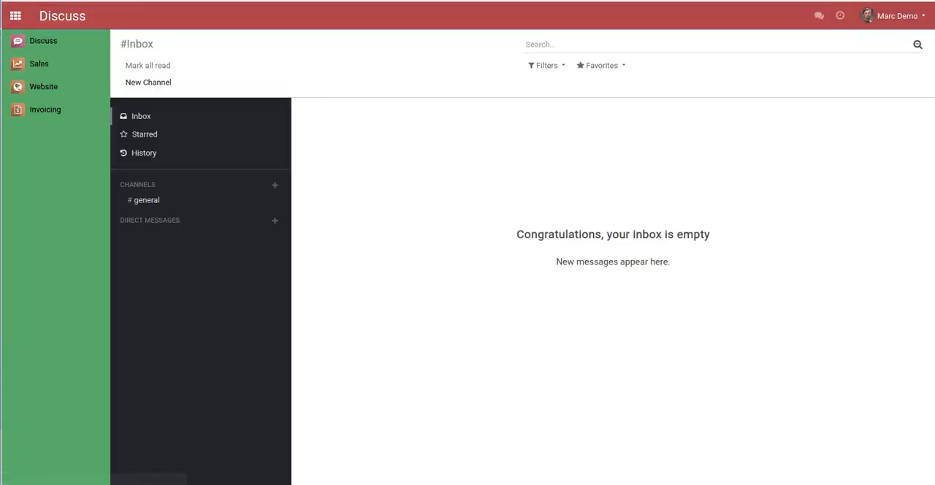
click(2, 44)
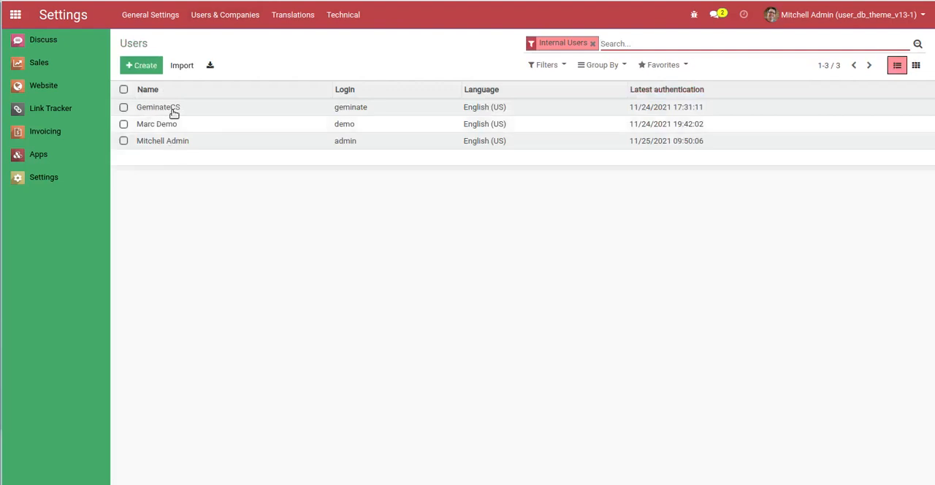
click(172, 111)
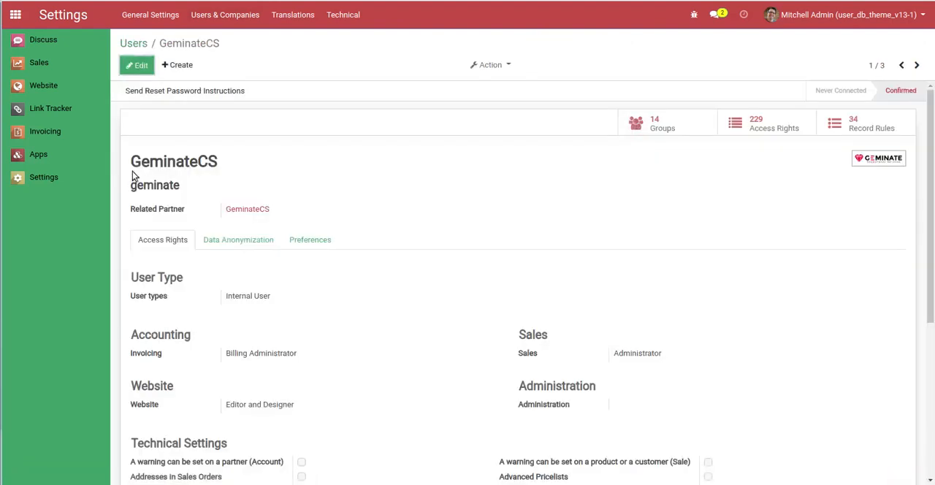
drag(132, 162, 254, 154)
click(286, 169)
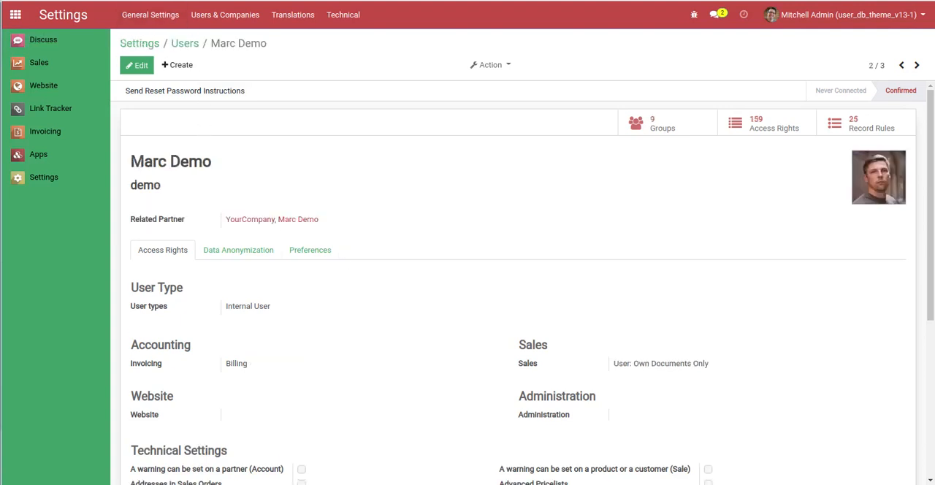
Show the demo user's data anonymization settings and try to anonymize with an empty field list
click(245, 253)
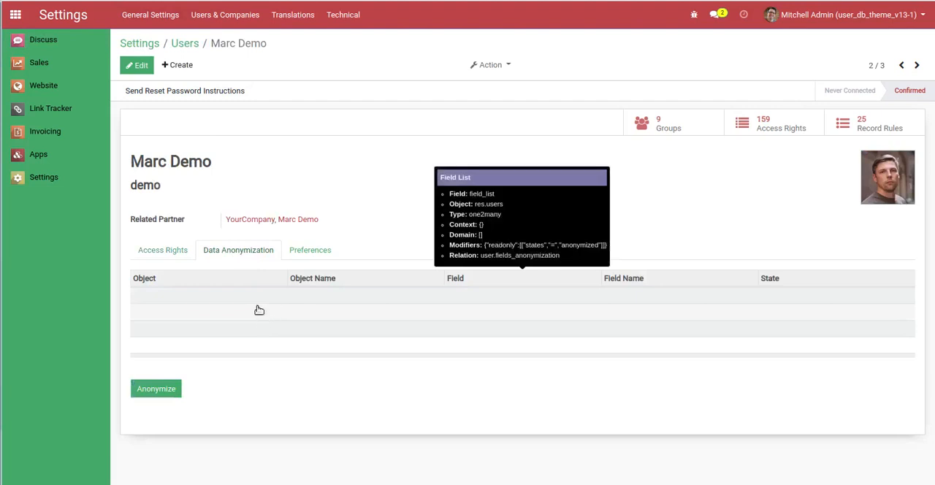
click(162, 393)
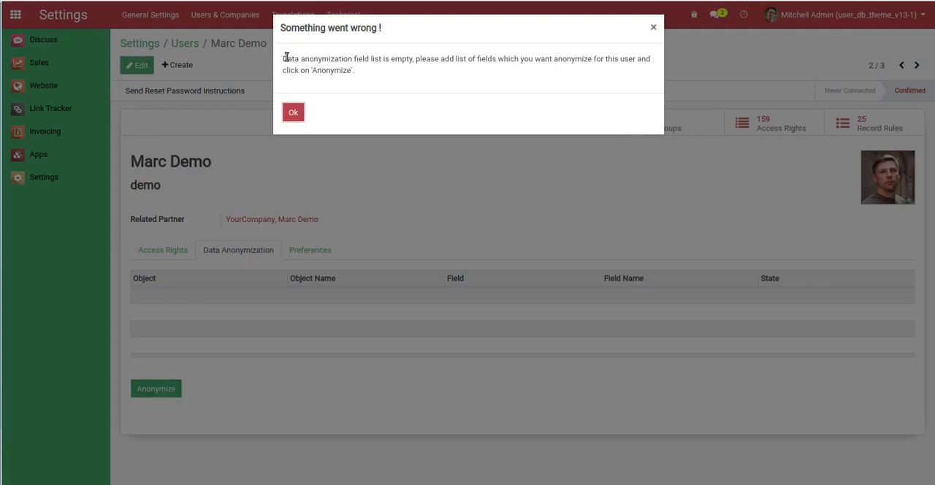
drag(287, 57, 329, 71)
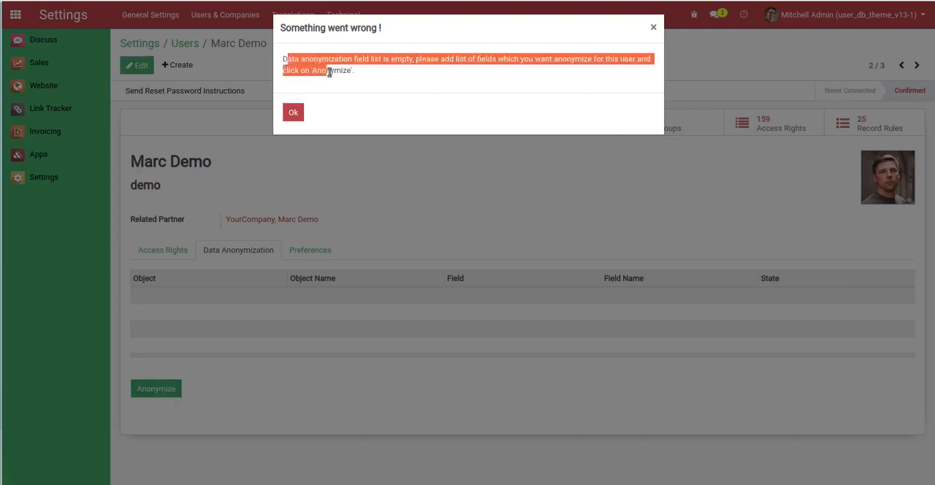
click(293, 114)
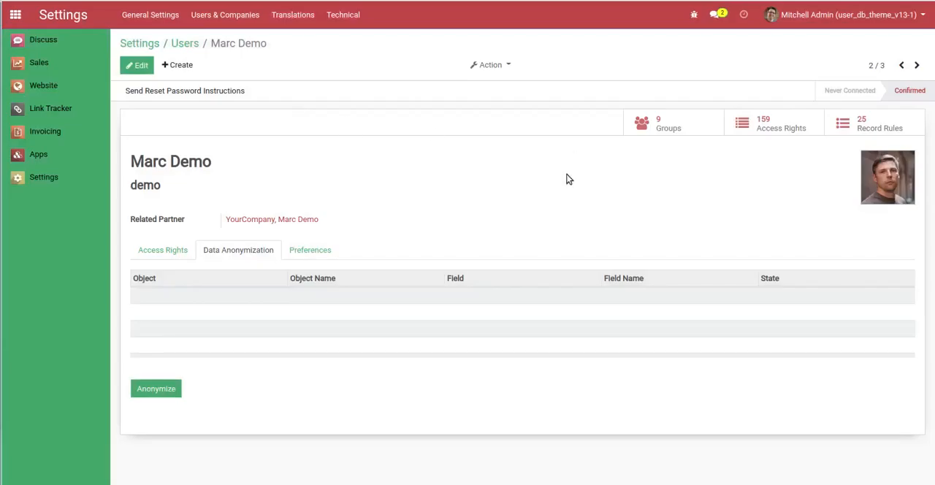
Edit the demo user and add an anonymization line for object Contact with field Display Name (res.partner), continuing with a new entry
click(136, 66)
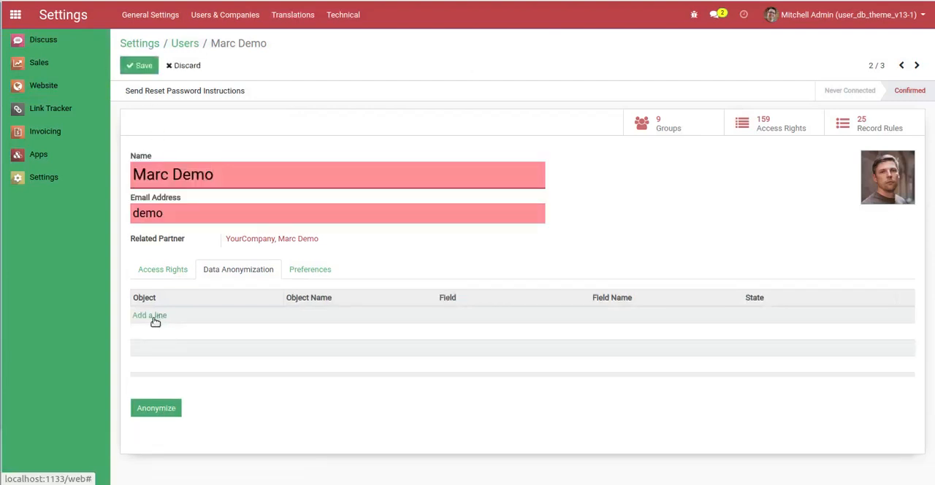
click(149, 314)
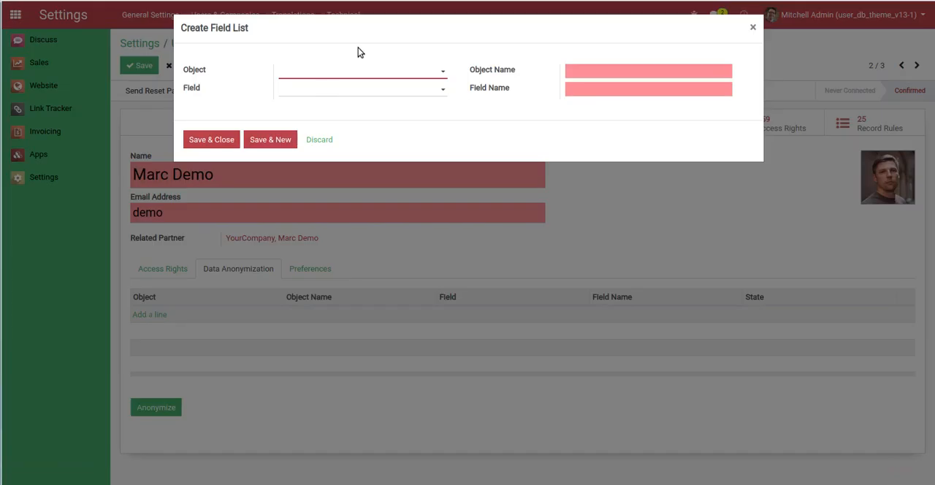
text(cont)
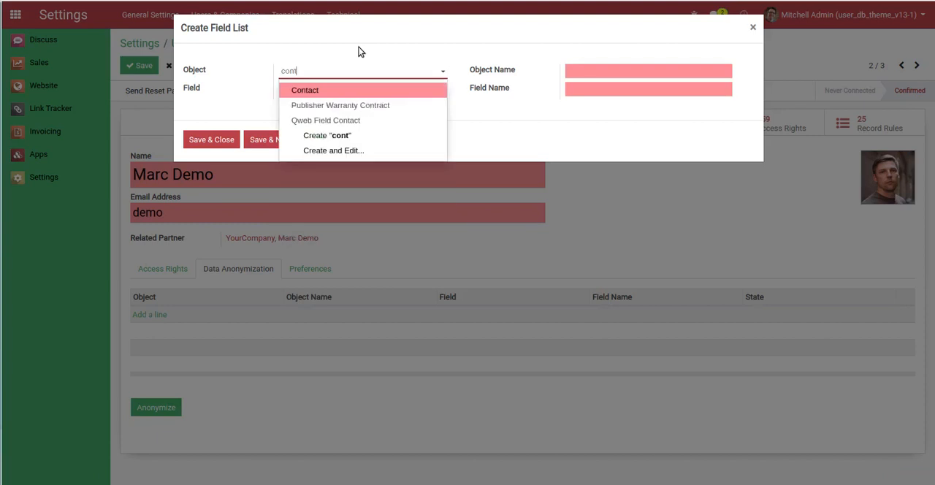
key(Return)
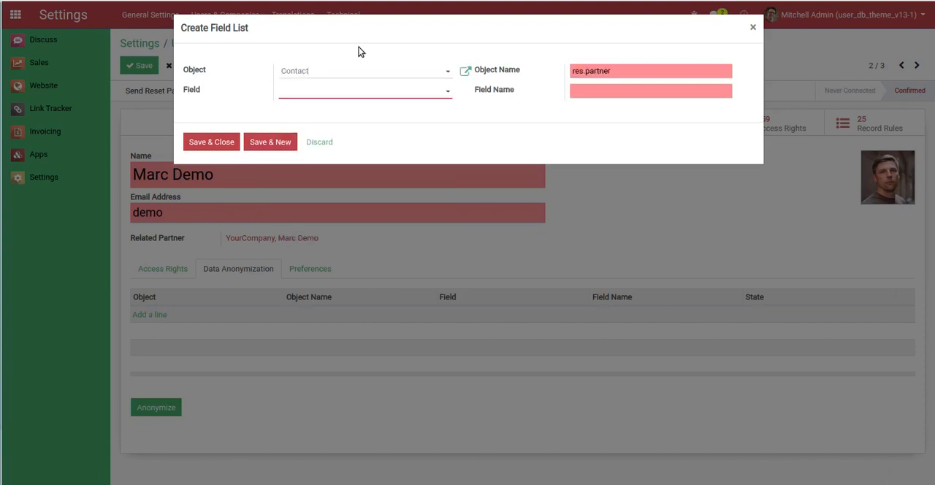
text(name)
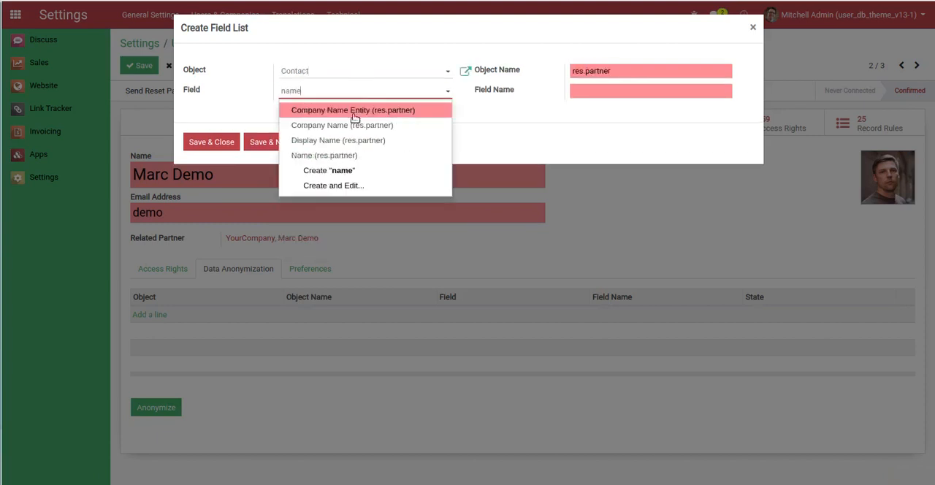
click(347, 140)
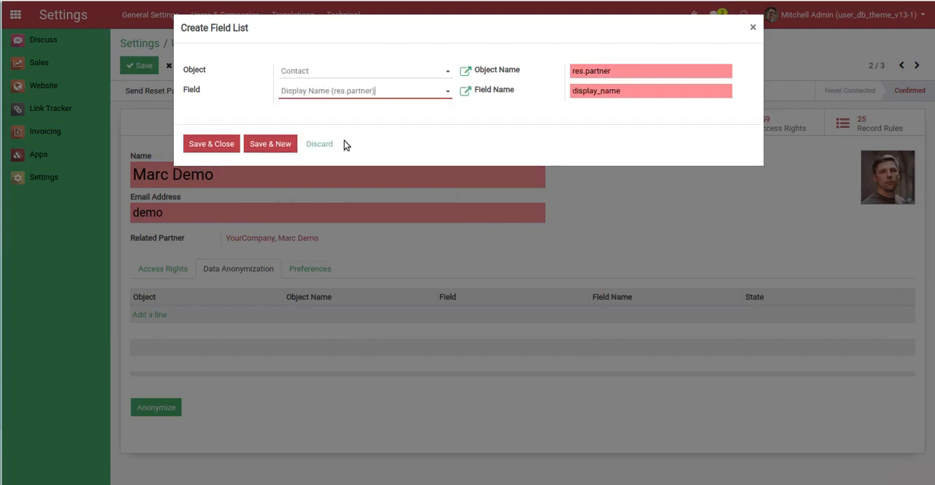
click(267, 144)
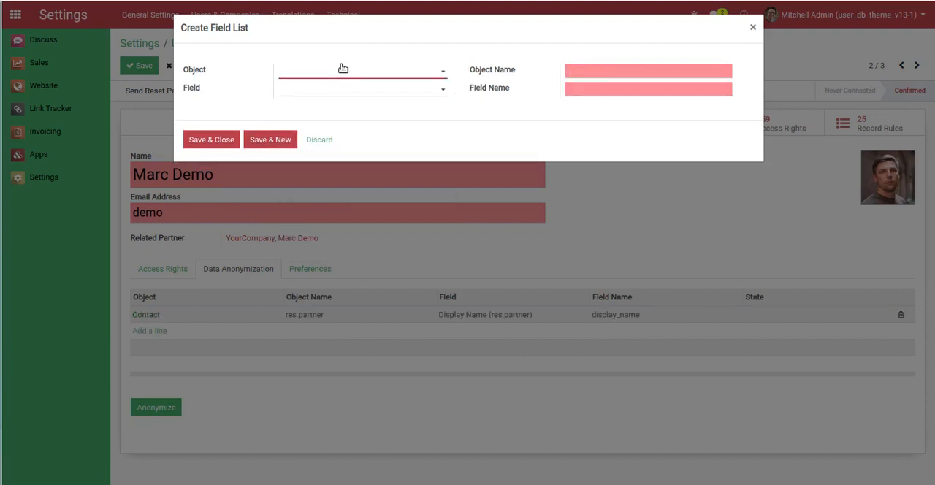
Try to save a second anonymization line for object Contact with field Display Name (res.partner), and delete that duplicate line
key(Return)
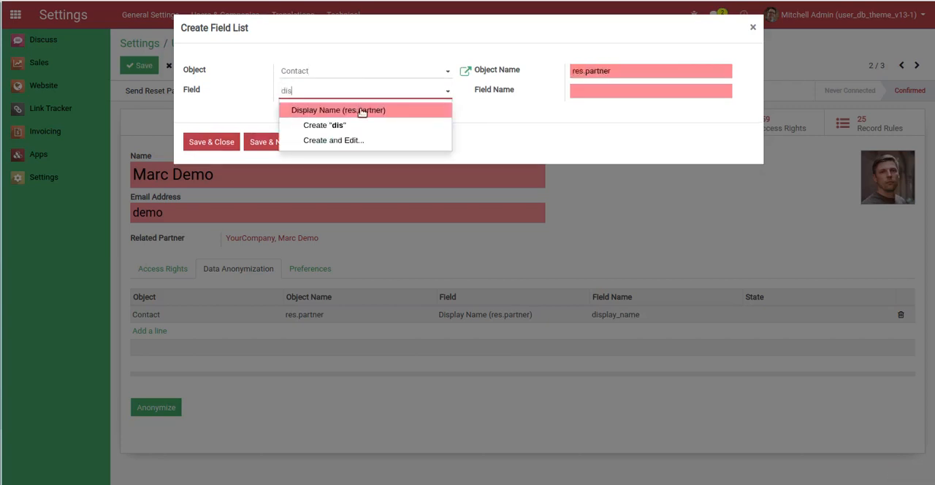
click(361, 111)
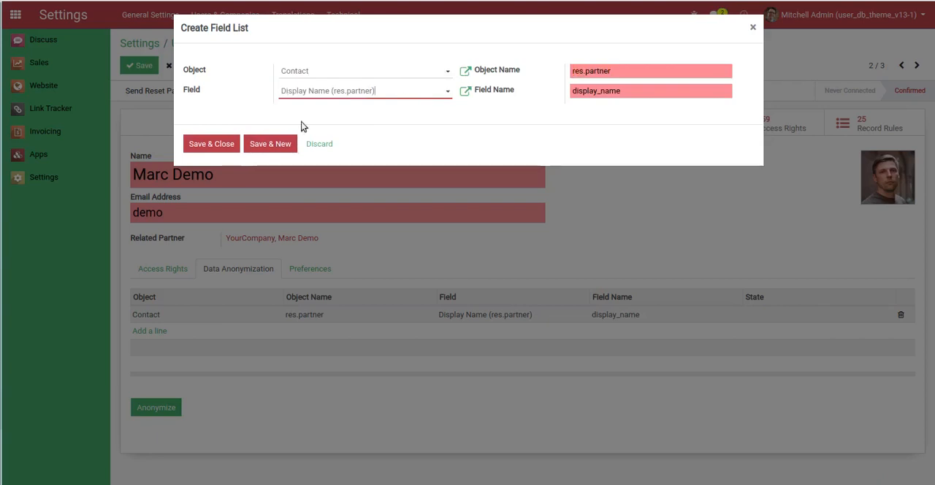
click(193, 144)
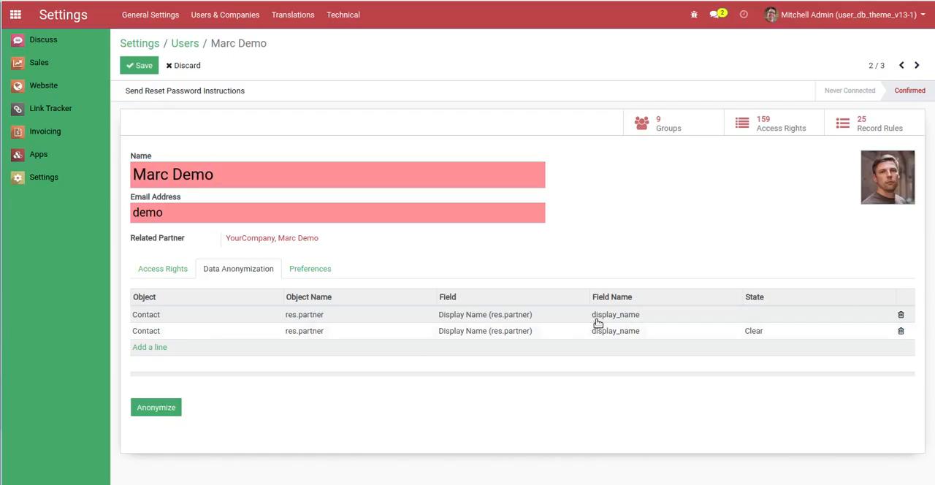
click(138, 66)
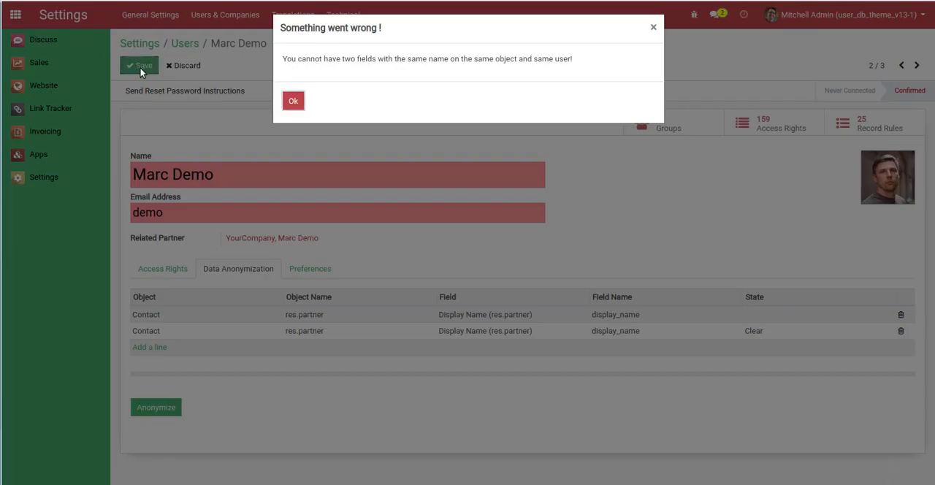
click(293, 101)
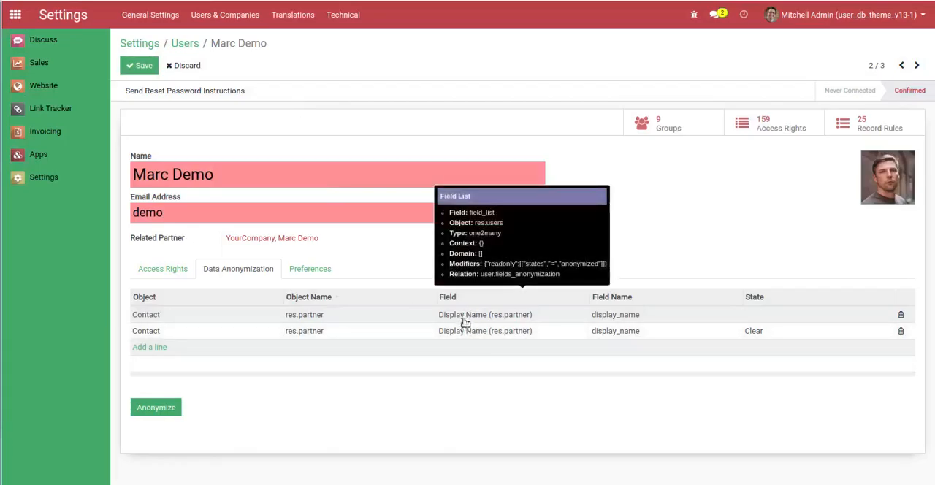
click(902, 332)
Add an anonymization line for object Contact with field Name (res.partner) and save the demo user's record
click(156, 334)
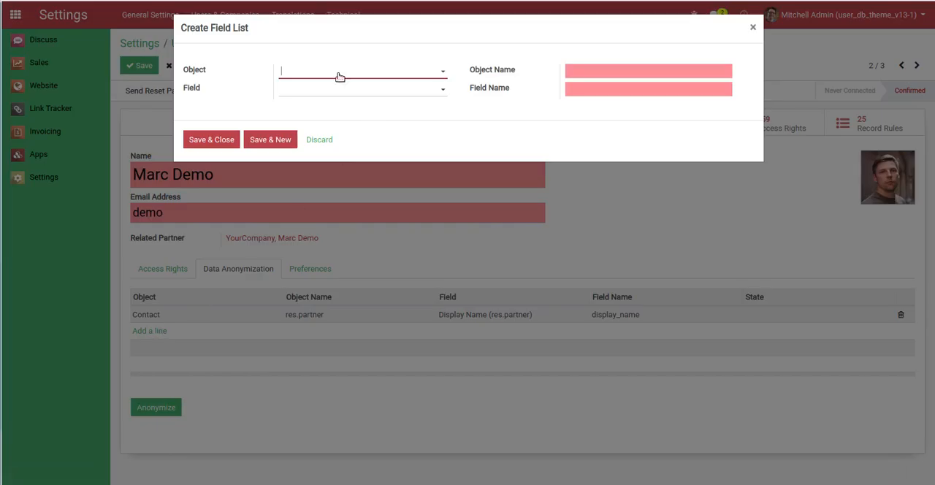
text(cont)
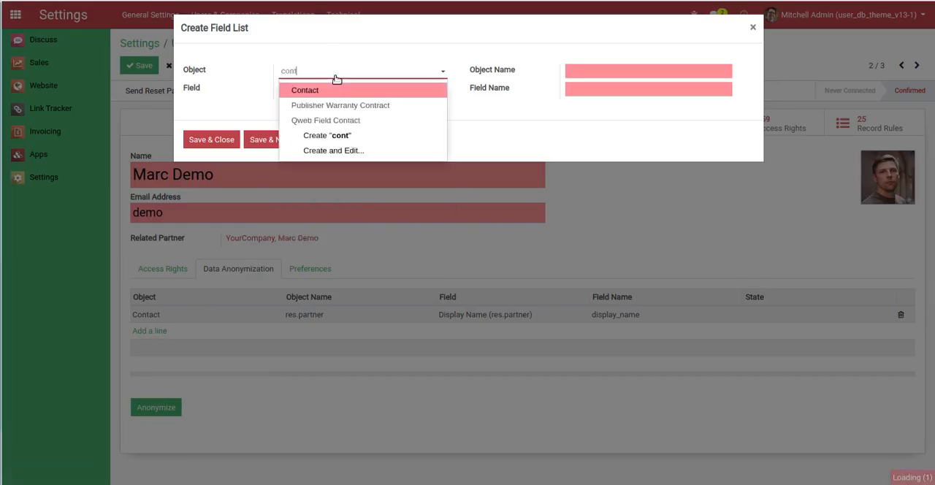
key(Tab)
text(na)
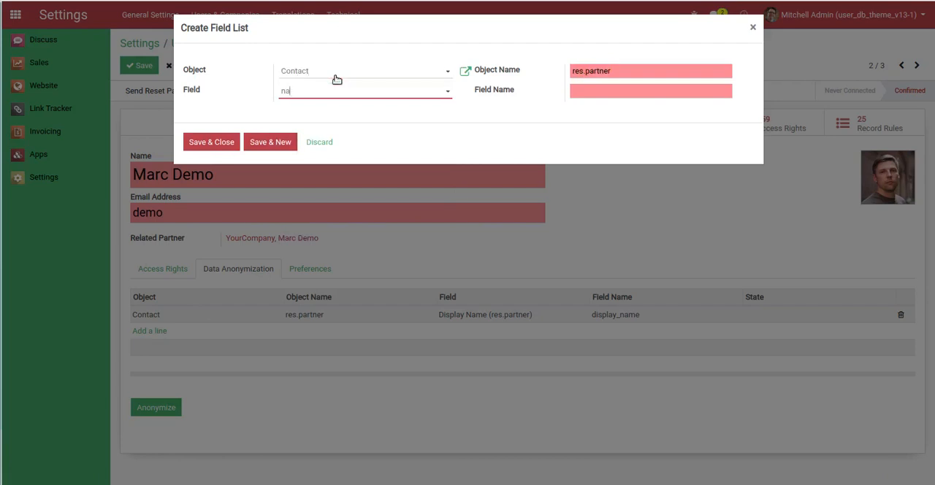
text(me)
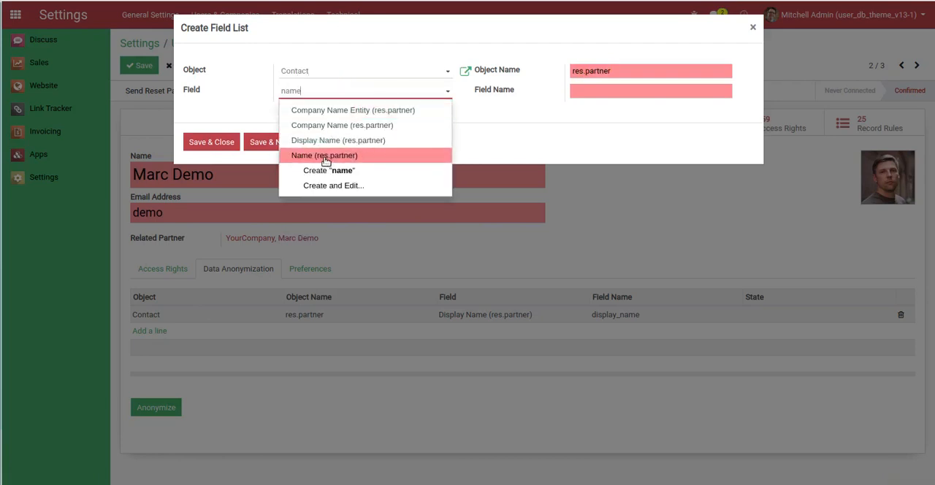
click(326, 157)
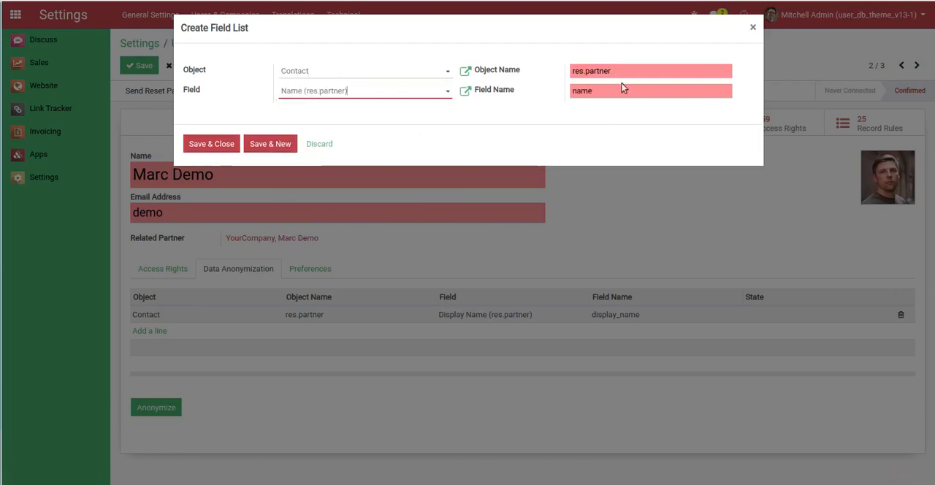
click(223, 143)
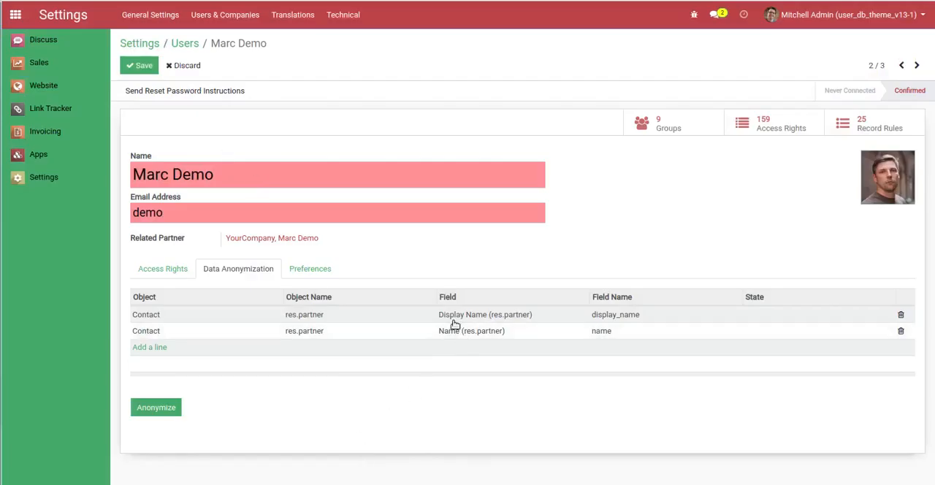
click(139, 65)
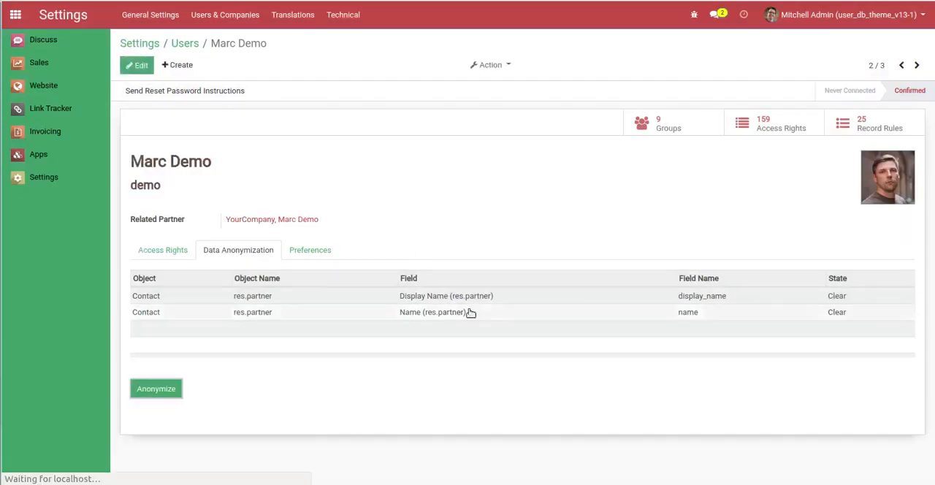
Point out the demo user's name, open the Sales quotations in the demo user's session, and duplicate that browser tab
mouse_move(426, 304)
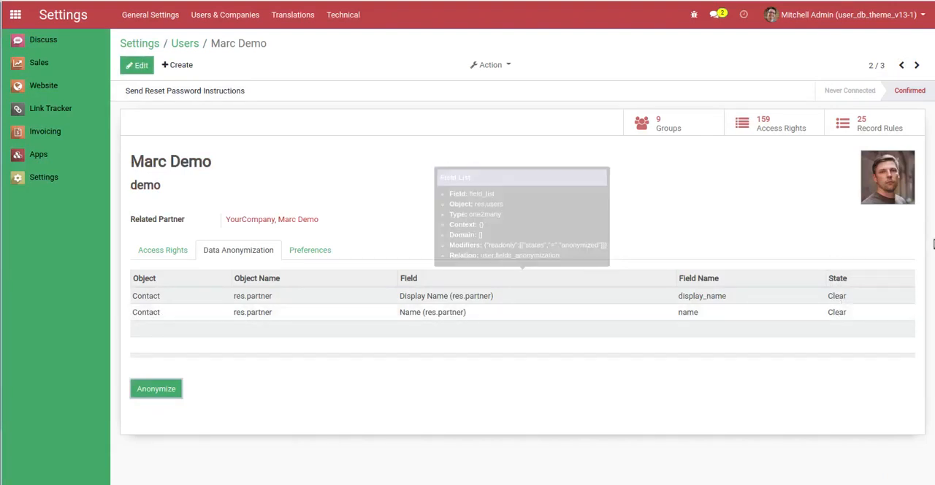
drag(129, 161, 212, 172)
click(264, 169)
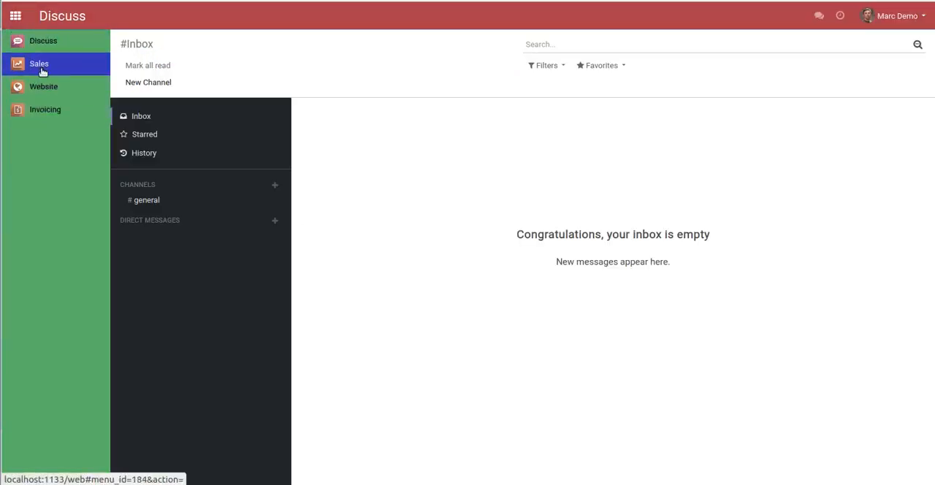
click(42, 71)
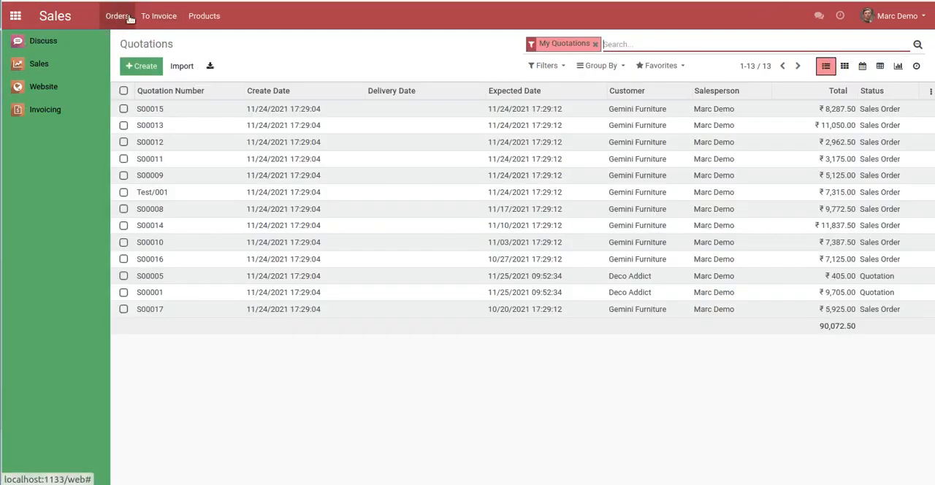
click(130, 18)
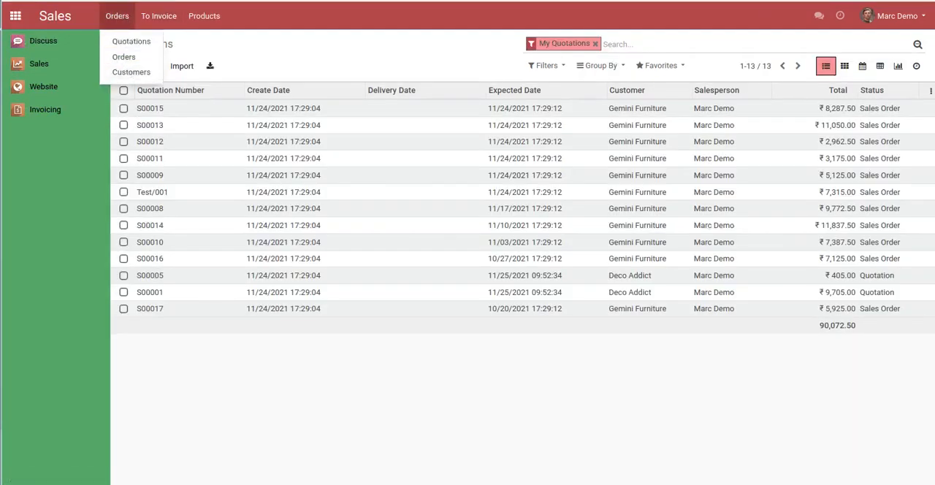
right_click(118, 1)
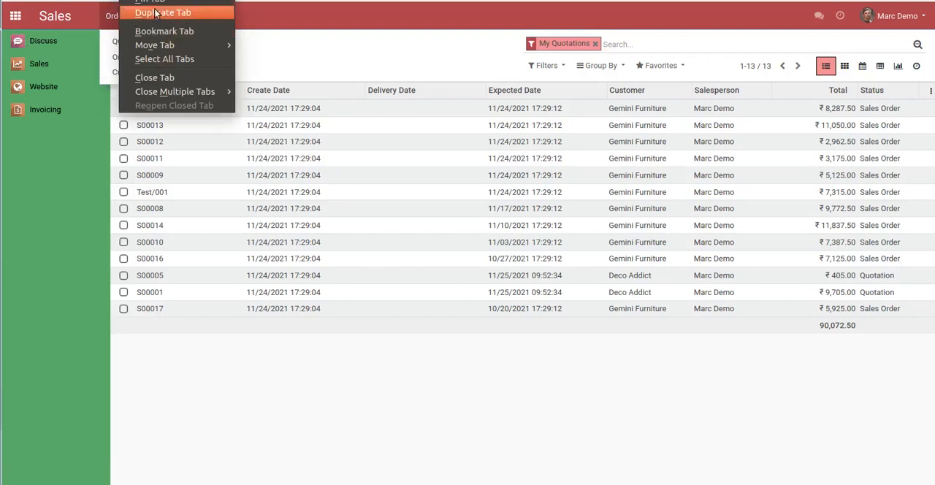
click(154, 12)
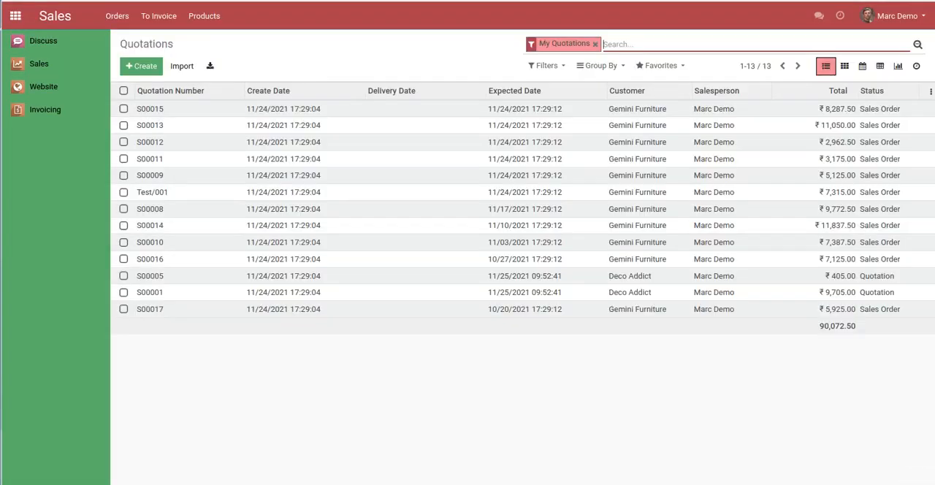
Show the Sales customers list in the duplicated tab of the demo user's session
click(117, 16)
click(127, 71)
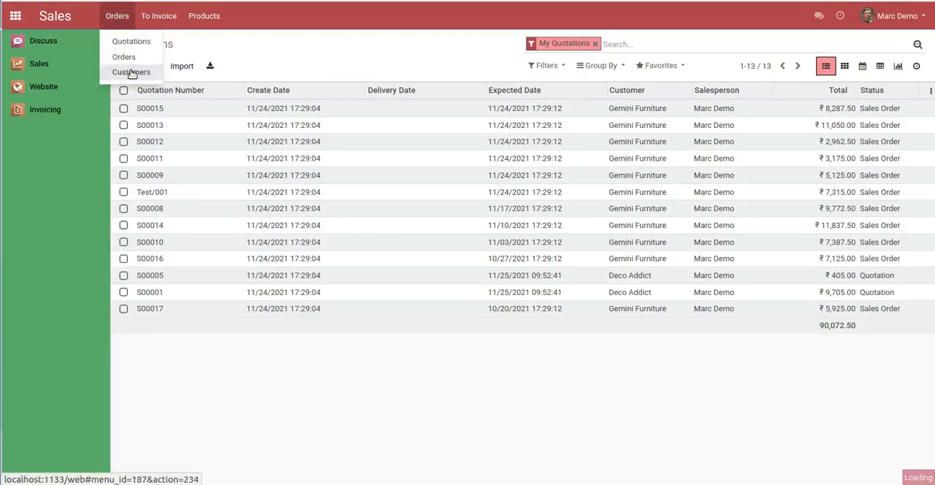
click(582, 45)
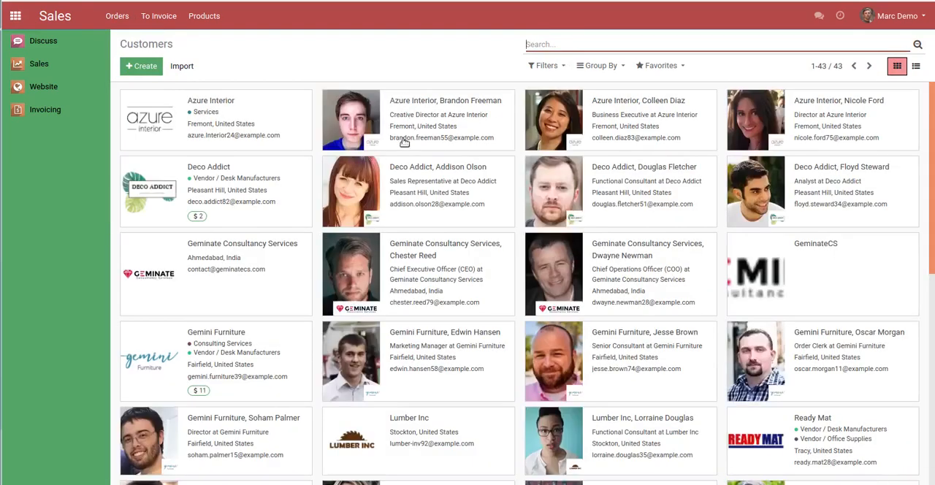
click(138, 1)
Open the Azure Interior customer record, point out its name, and return to the customers list
click(283, 125)
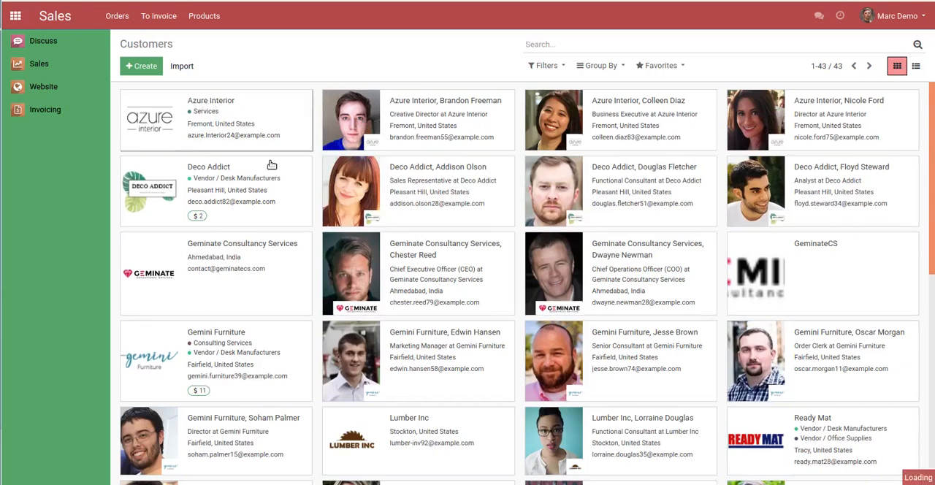
drag(132, 142, 234, 144)
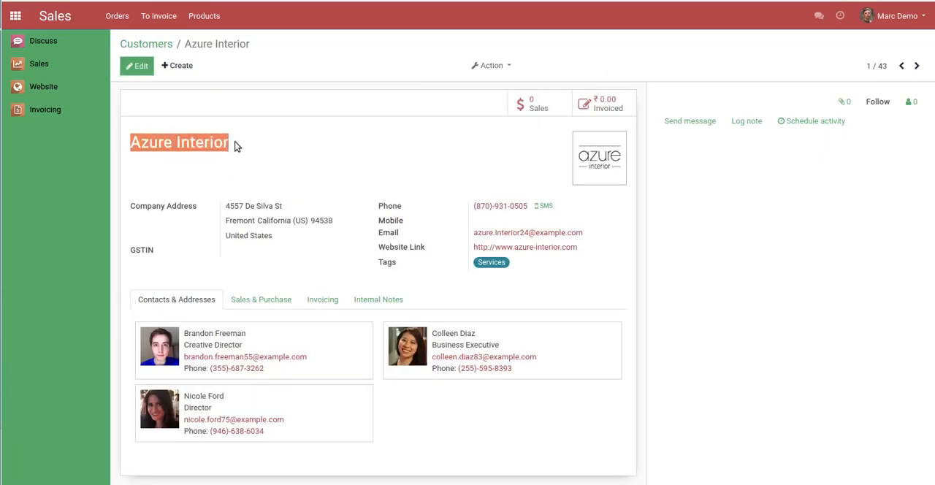
click(211, 144)
drag(139, 142, 267, 148)
click(286, 154)
click(159, 45)
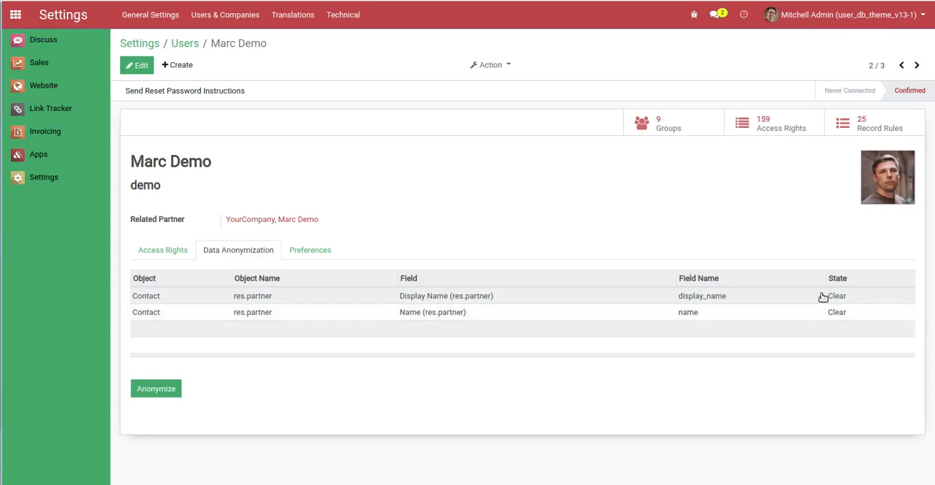
Anonymize the configured Contact fields for the demo user and highlight the anonymized file location
click(166, 391)
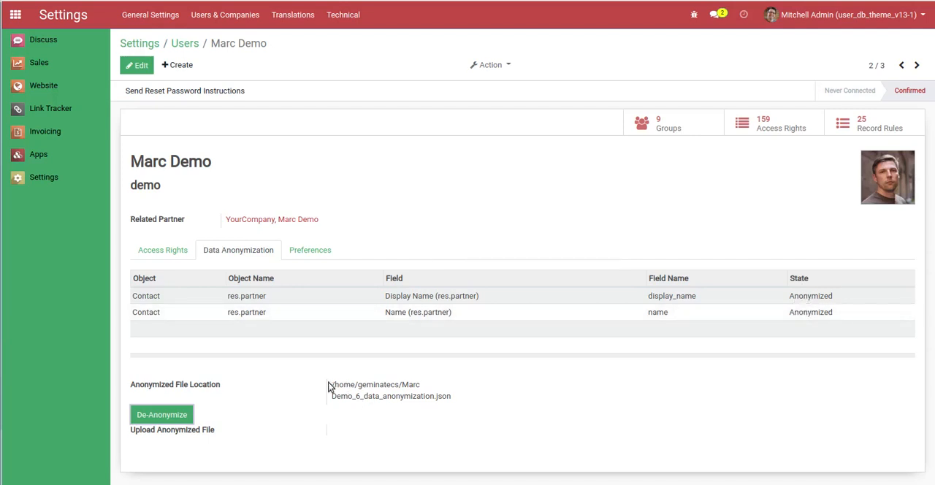
drag(330, 388, 463, 397)
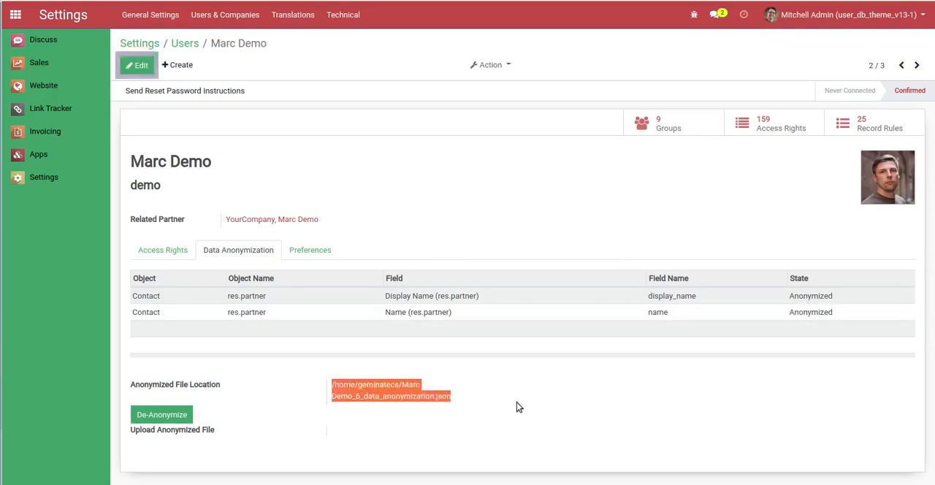
click(161, 400)
mouse_move(190, 387)
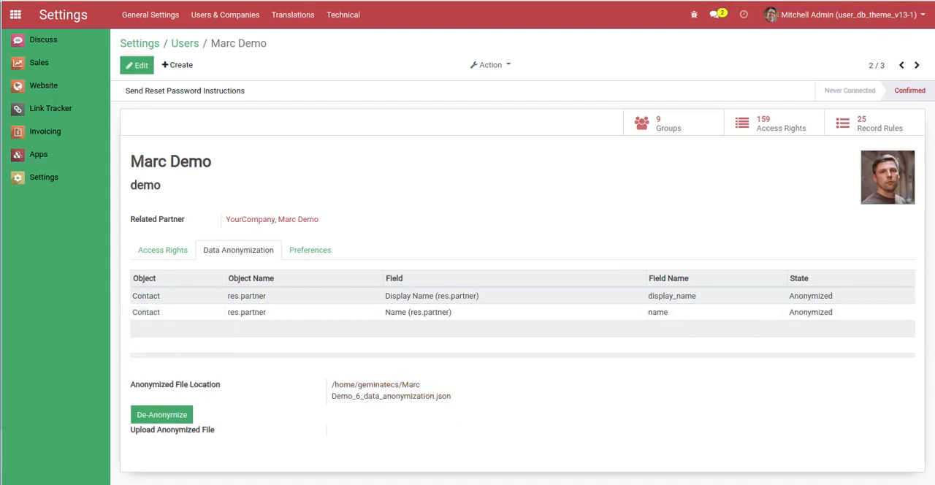
Reload the customers list in the demo user's session and check the name on the first customer's record
click(1, 29)
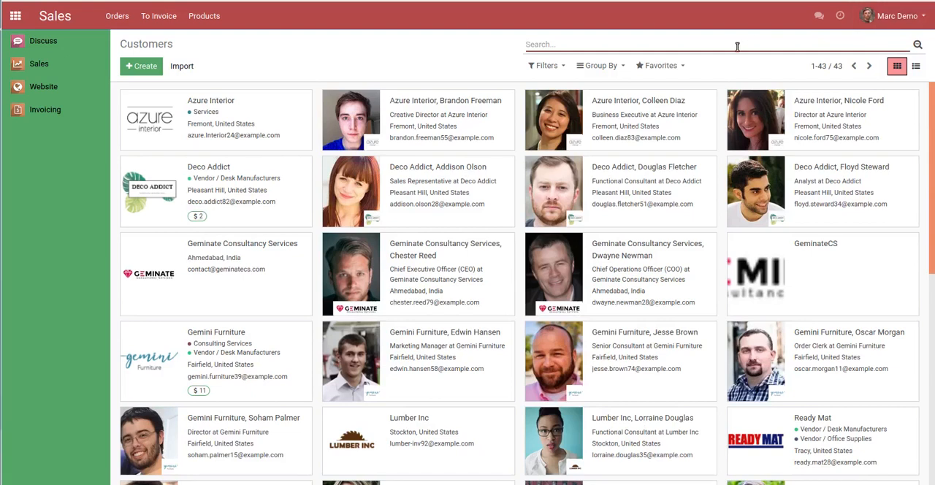
key(F5)
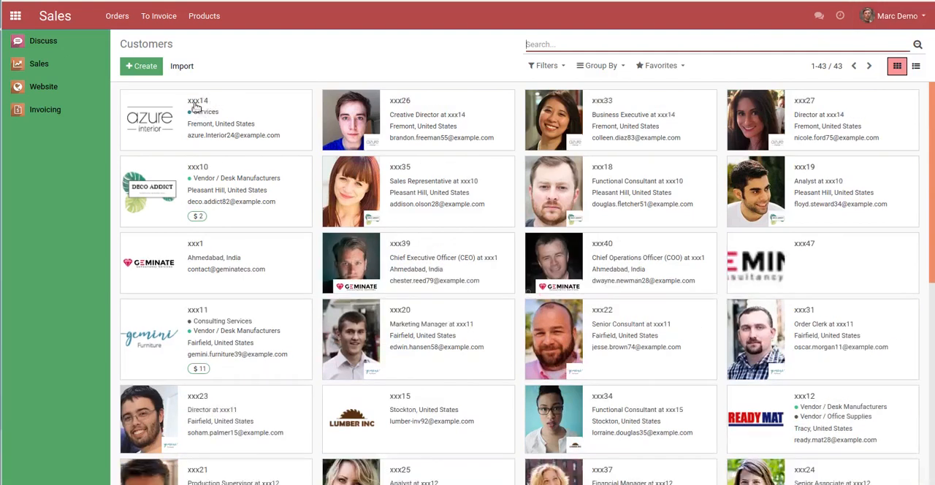
click(248, 113)
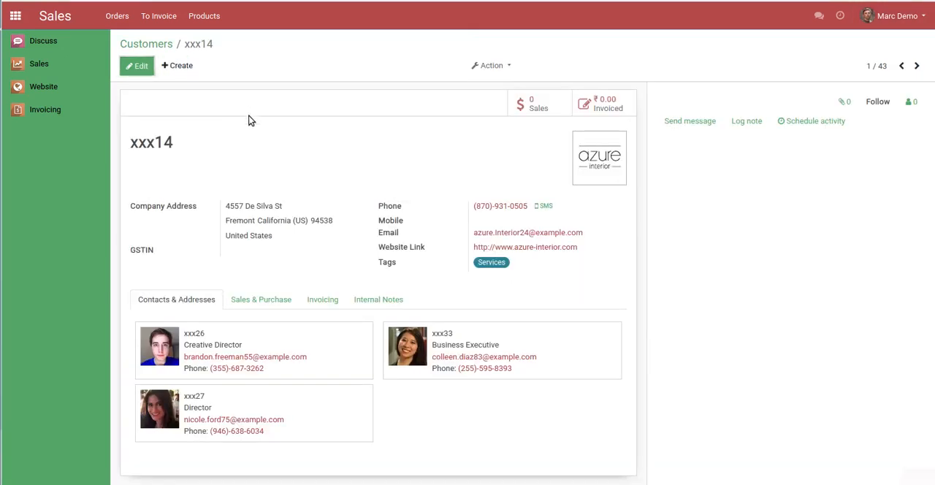
drag(130, 144, 180, 143)
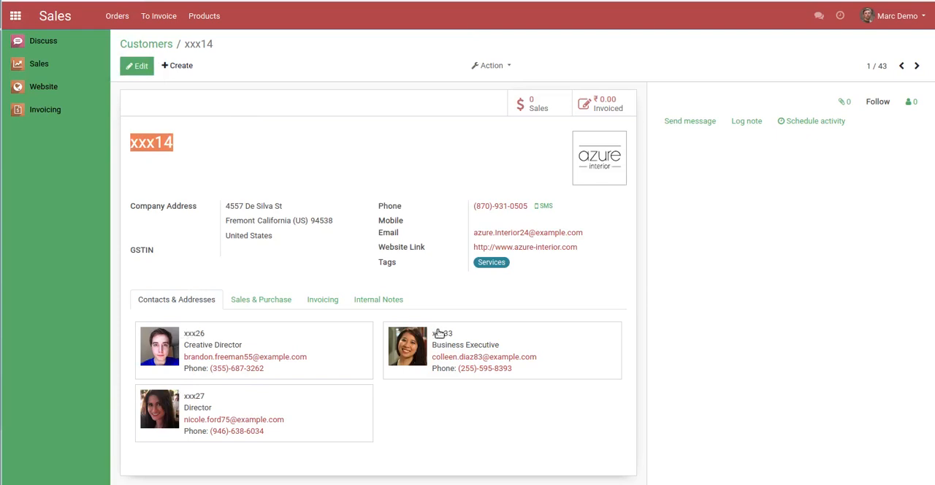
click(130, 43)
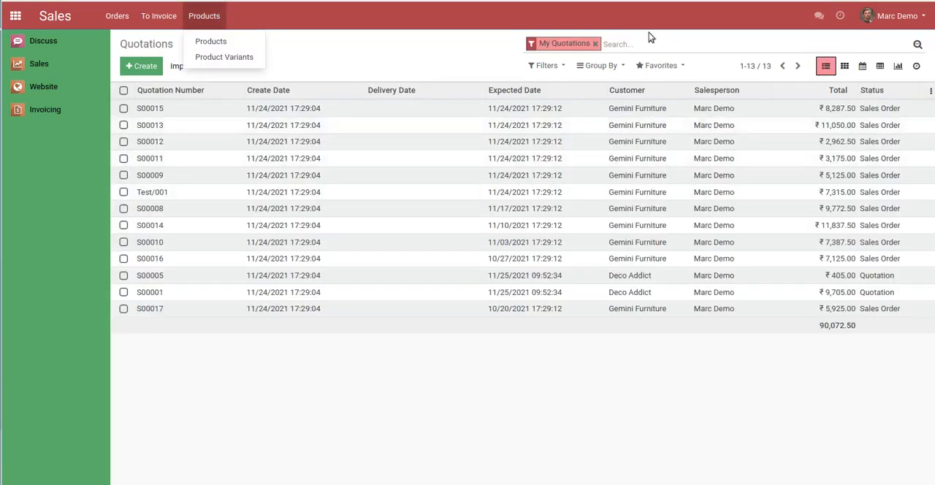
Check the quotations list without the My Quotations filter and open the customer linked to the first quotation
click(627, 43)
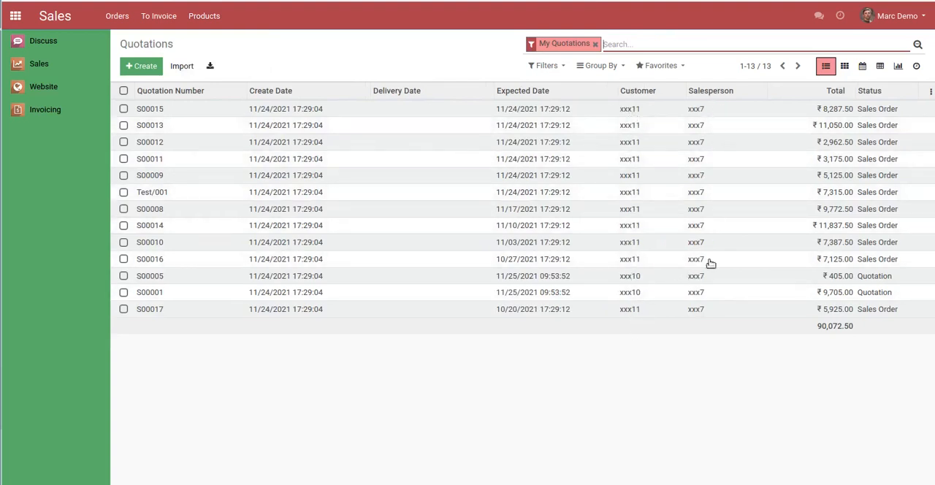
click(595, 44)
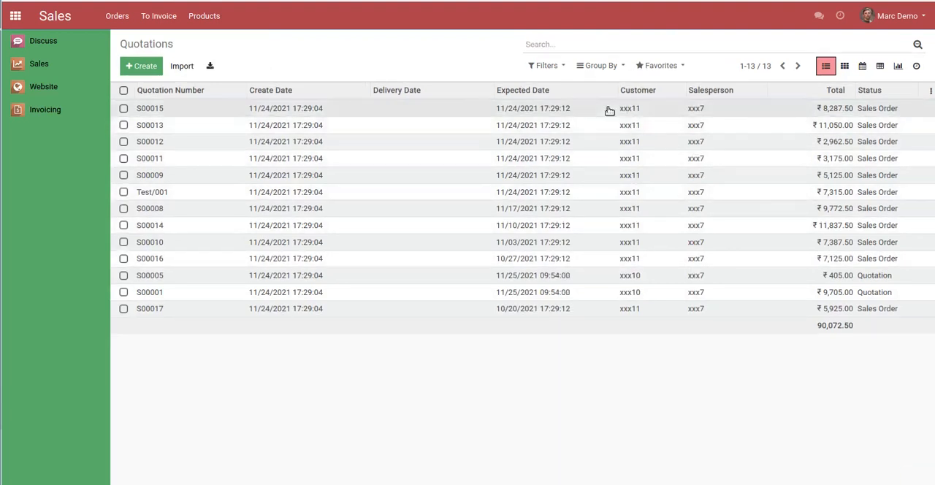
click(609, 110)
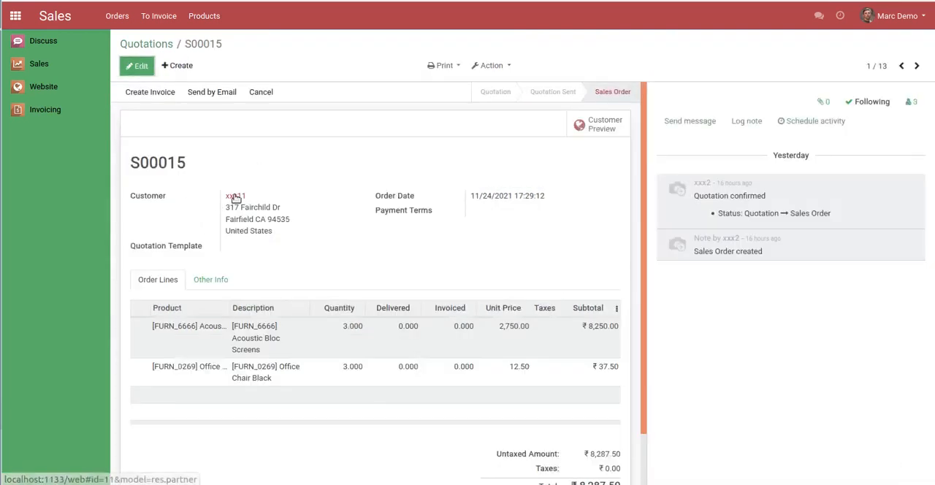
click(235, 197)
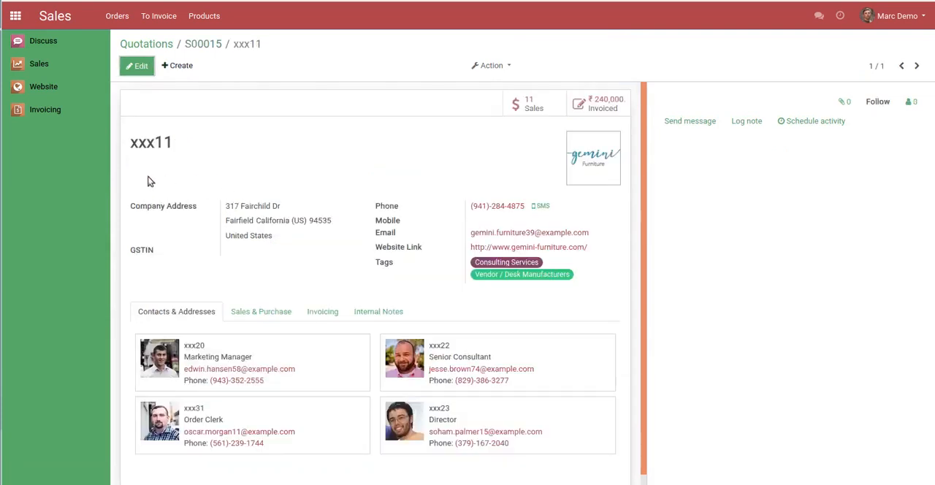
Go back to quotation S00015, check the salesperson's record from its other information, and return to the quotations list
click(202, 44)
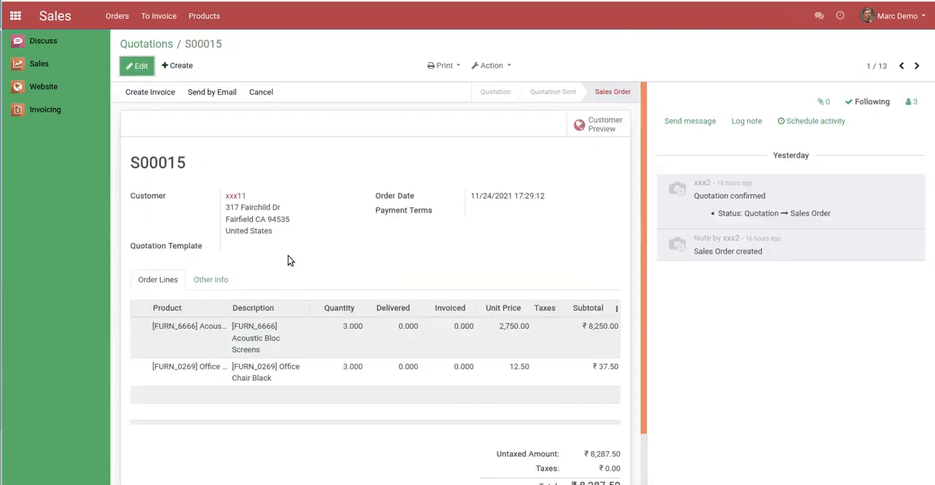
click(216, 282)
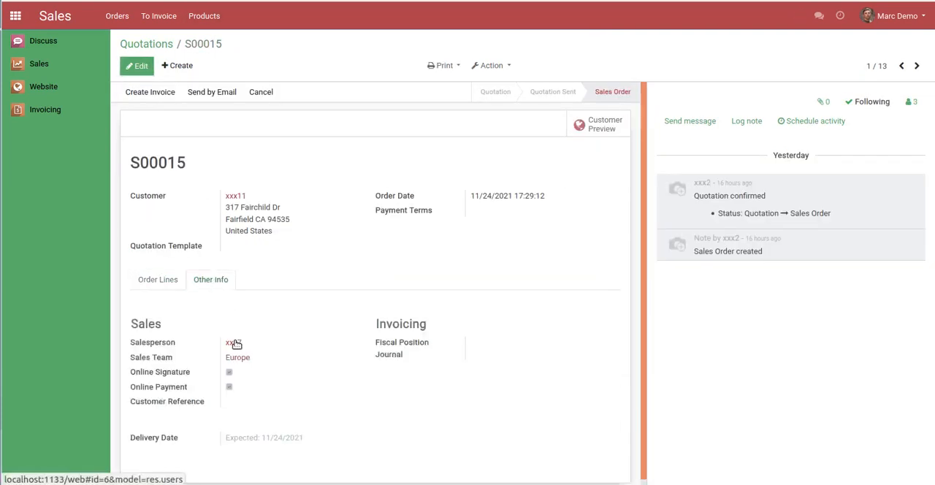
click(235, 336)
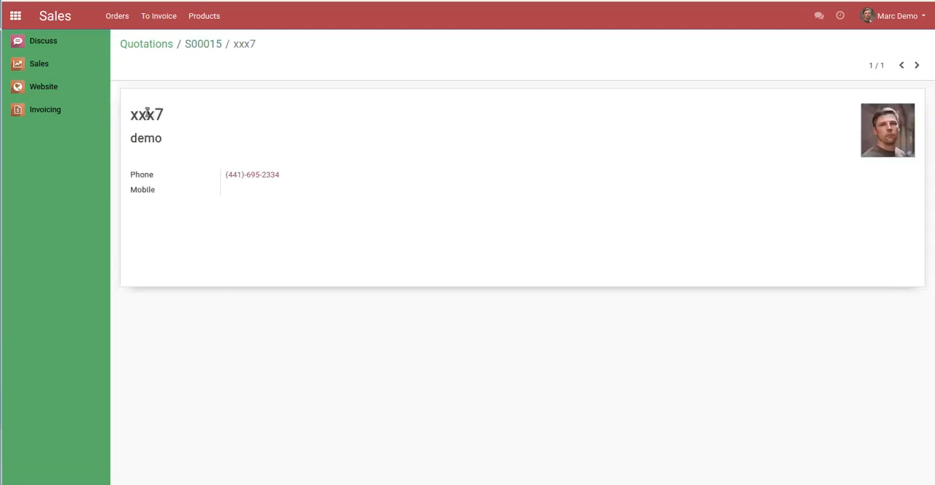
click(209, 45)
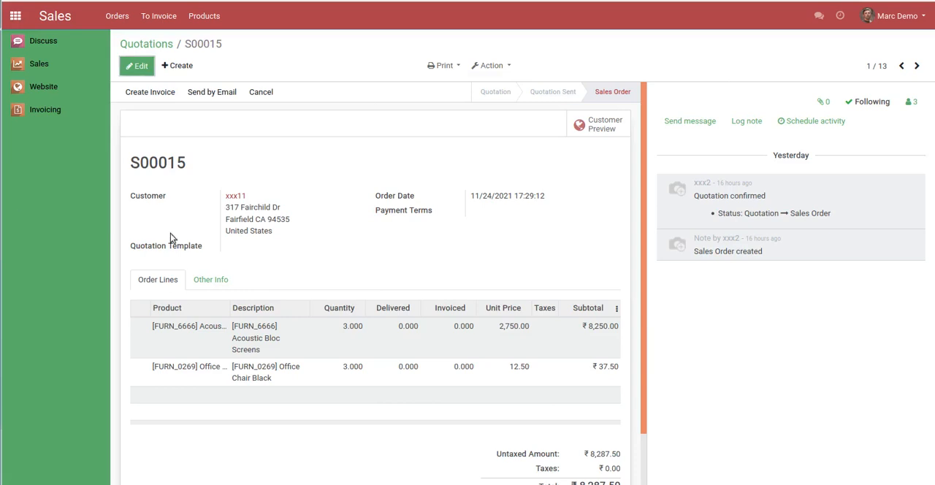
click(139, 45)
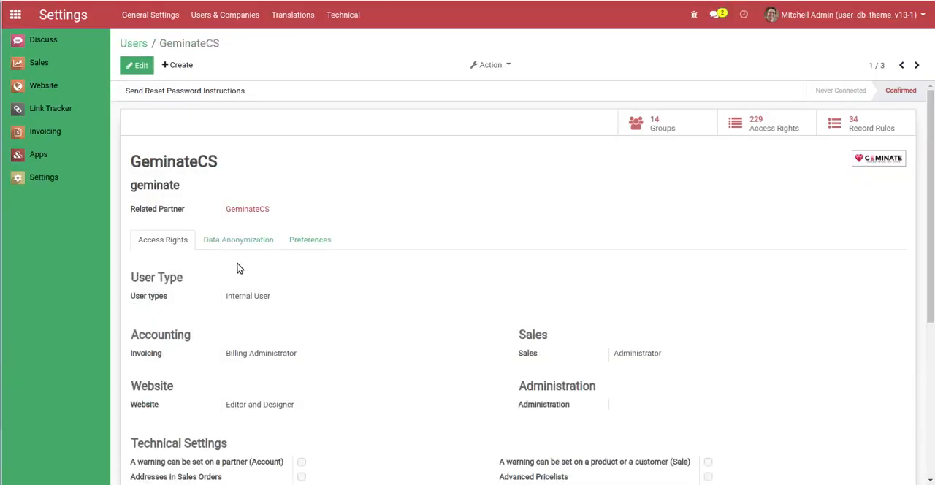
Switch to the administrator's session, show the data anonymization settings of the GeminateCS user, and point out that user's name
click(233, 241)
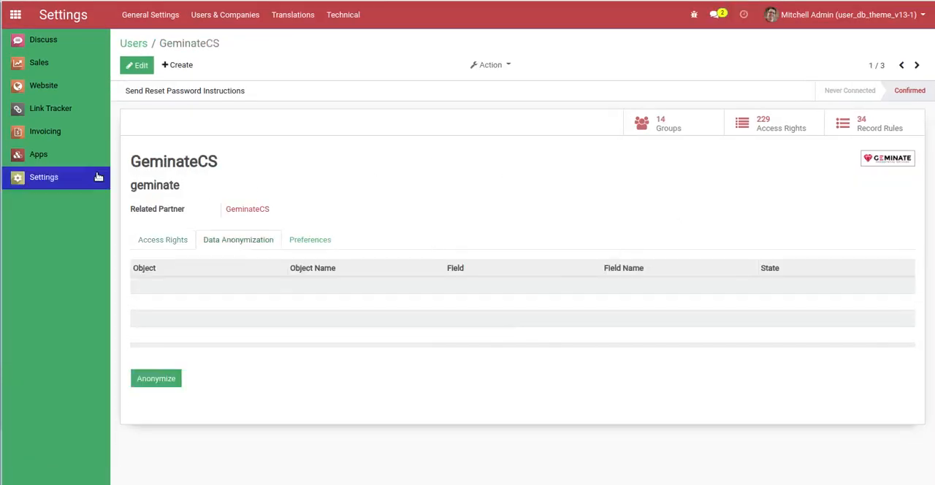
drag(131, 164, 336, 167)
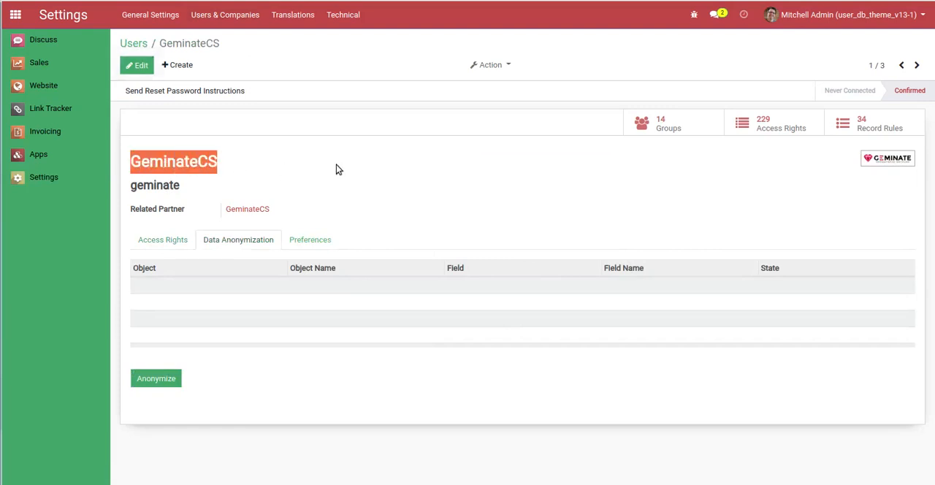
click(336, 167)
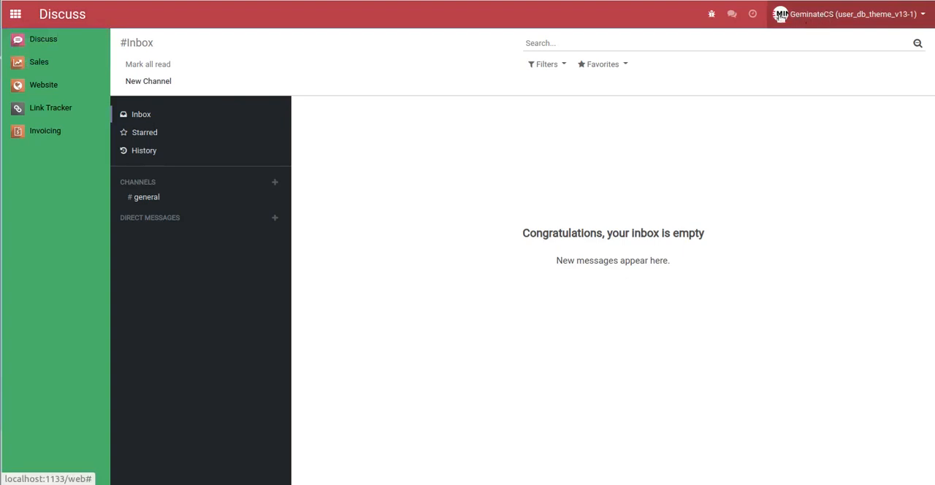
In the GeminateCS session, list all quotations and, in a duplicated browser tab, all customers without the default filters
click(40, 62)
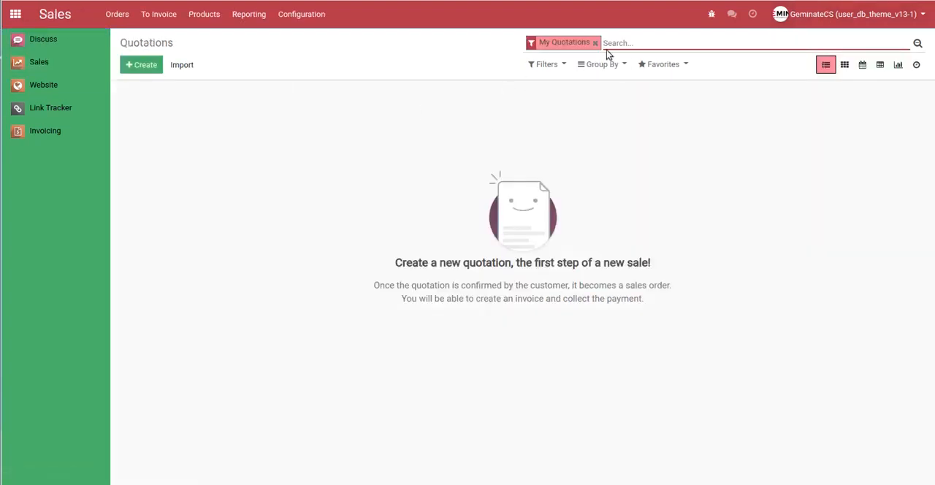
click(596, 43)
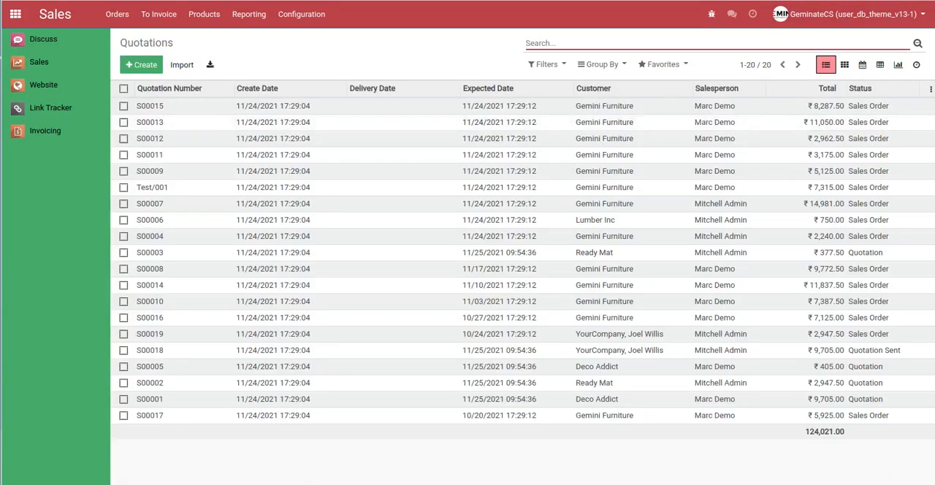
right_click(114, 1)
click(159, 41)
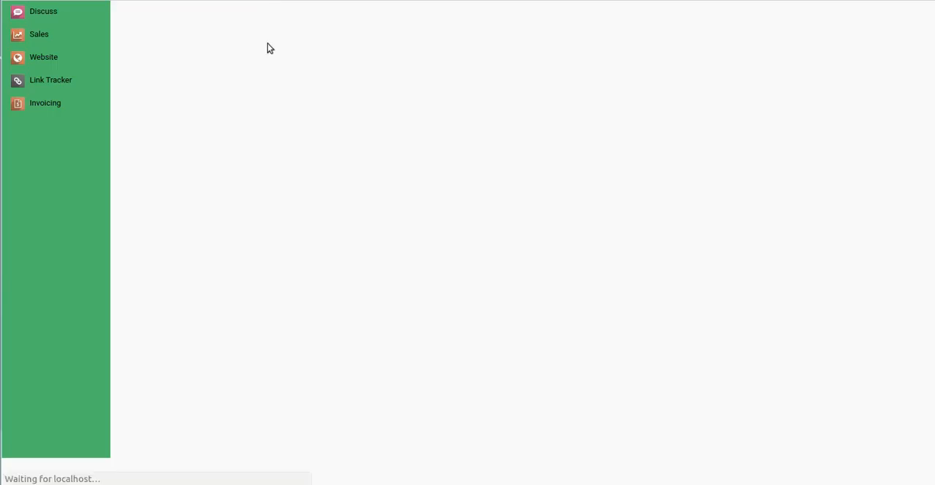
click(123, 17)
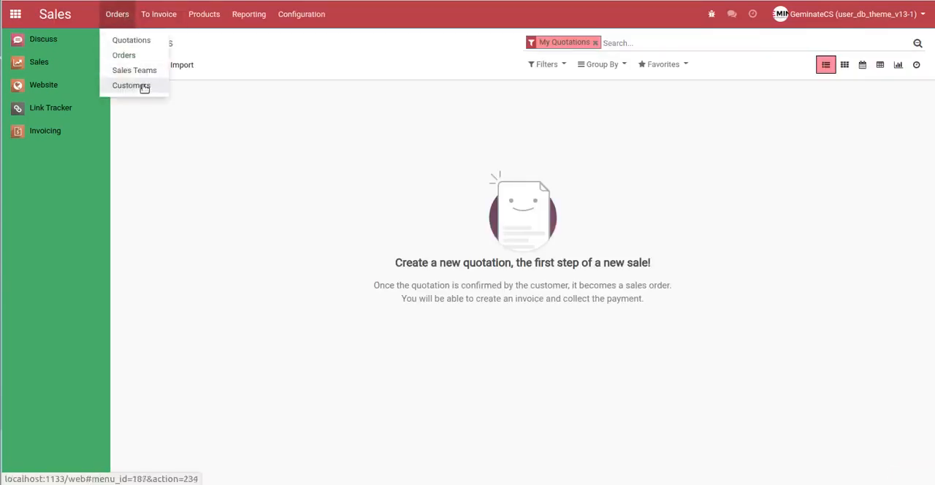
click(143, 86)
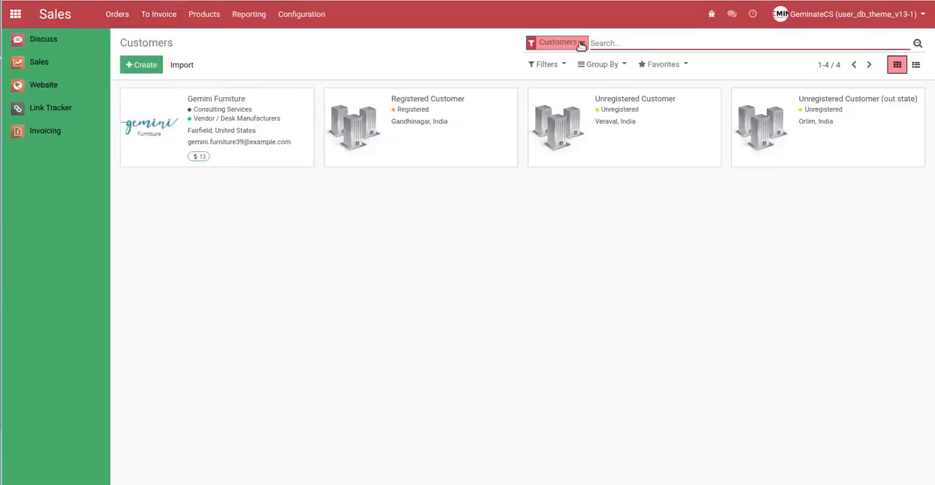
click(582, 43)
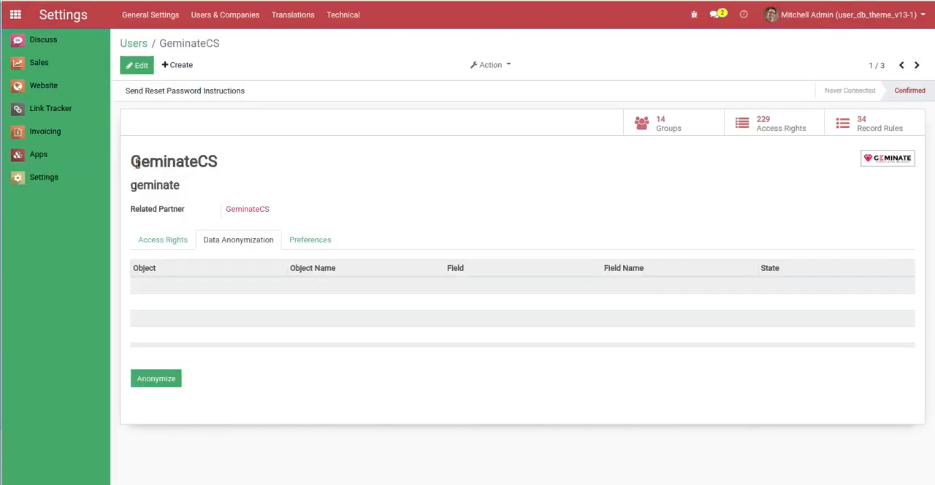
Edit the GeminateCS user in the administrator's session and add the Sales Order field Order Reference to its data anonymization list
drag(135, 163, 234, 163)
click(261, 158)
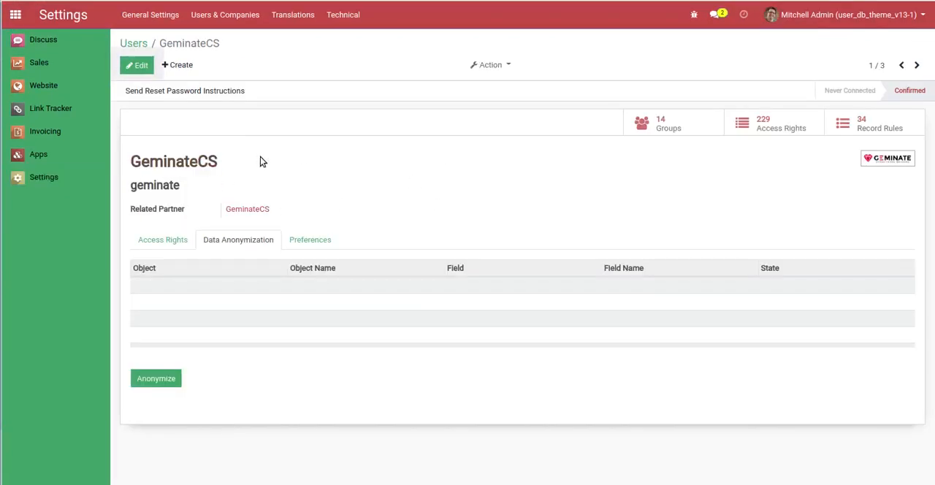
click(137, 66)
click(149, 314)
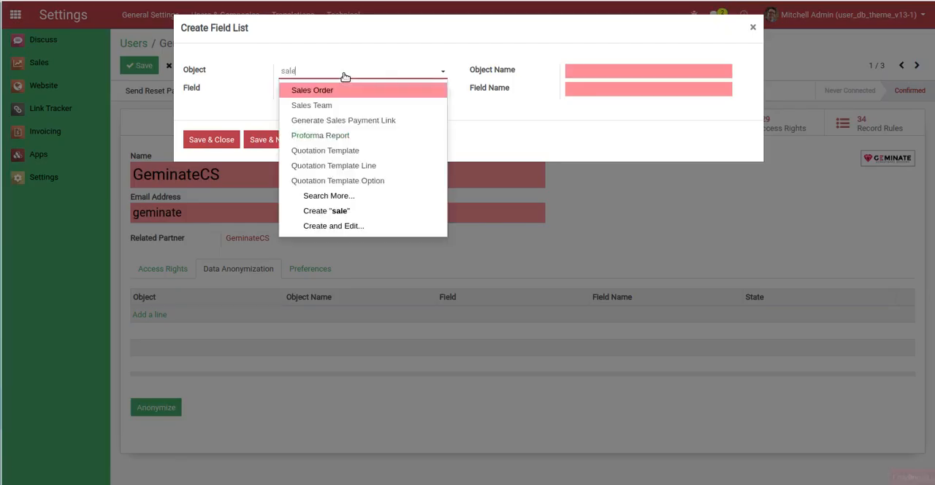
click(344, 86)
click(347, 93)
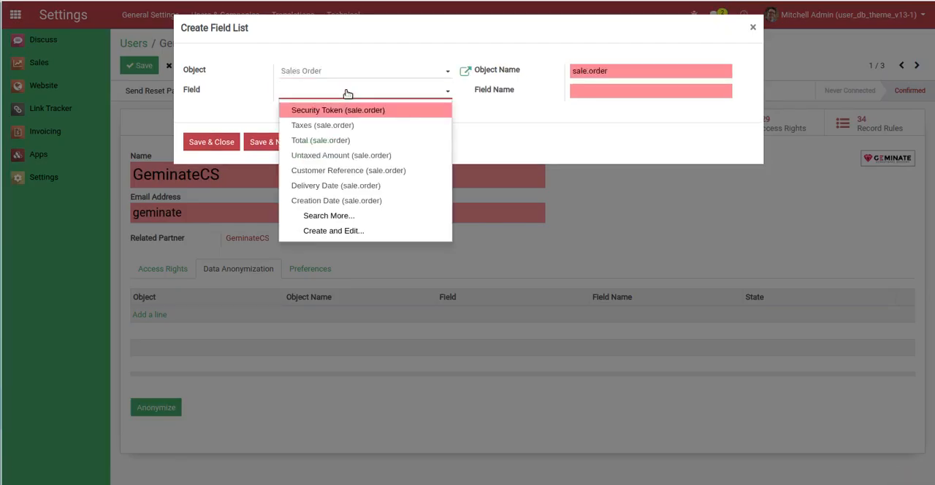
text(order)
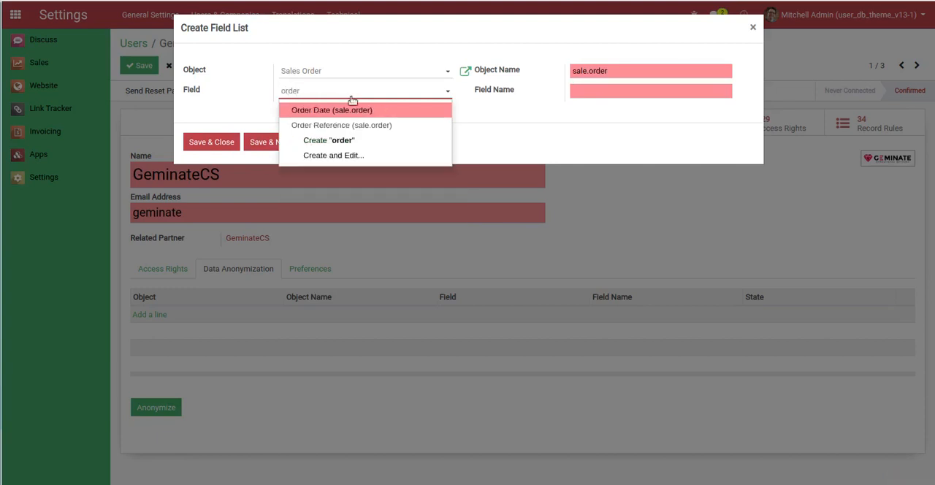
click(354, 128)
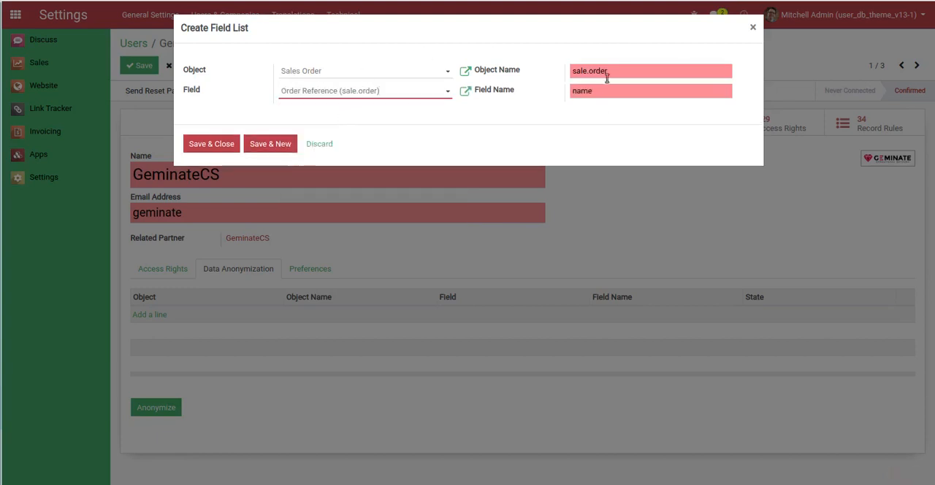
click(260, 145)
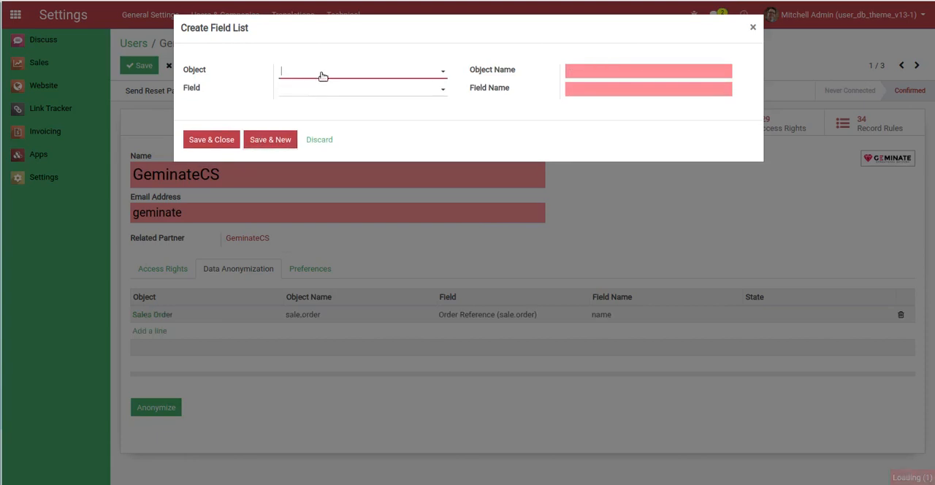
Add the Sales Order field Total to the data anonymization list and save the user record
click(324, 75)
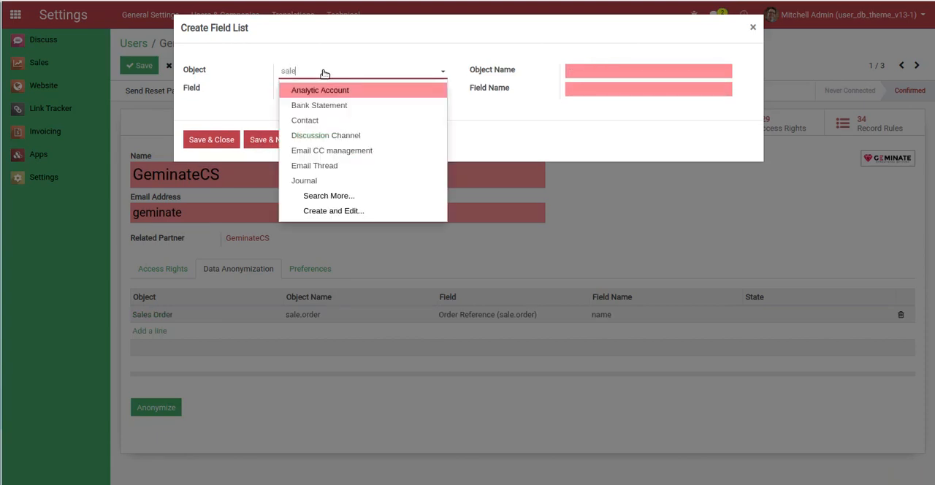
key(Tab)
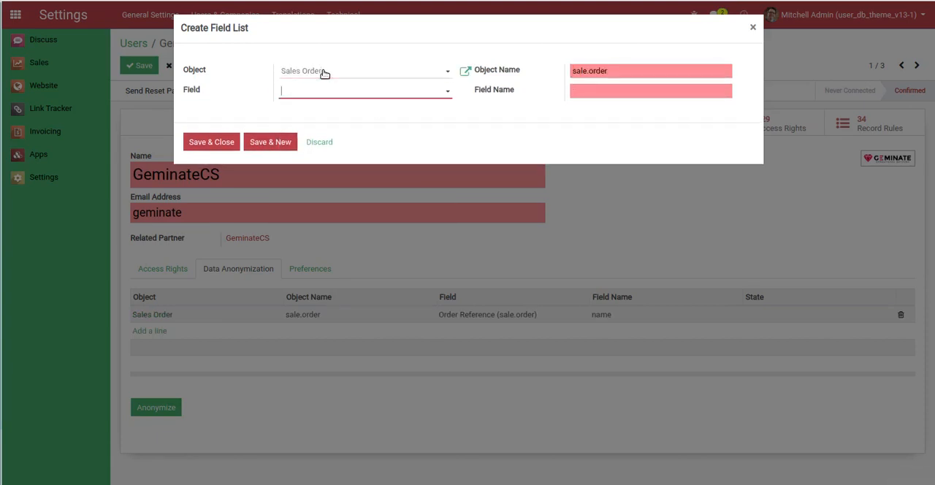
text(tot)
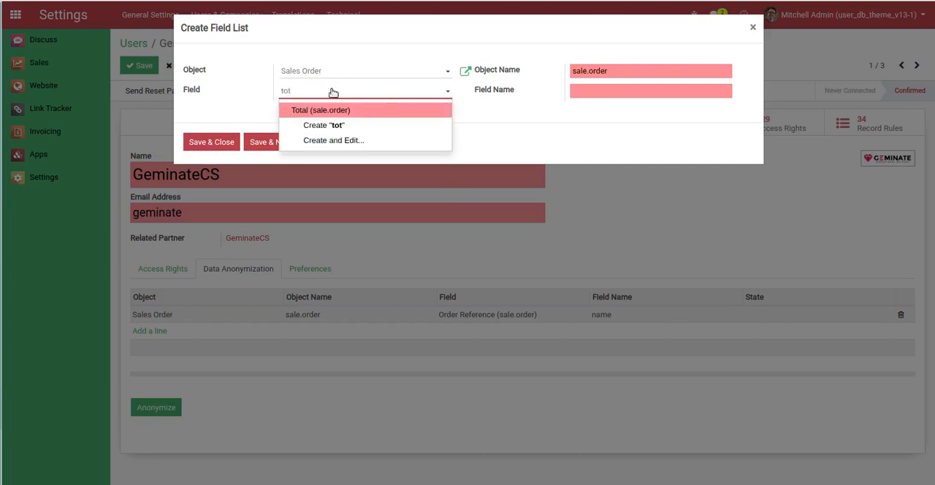
click(333, 110)
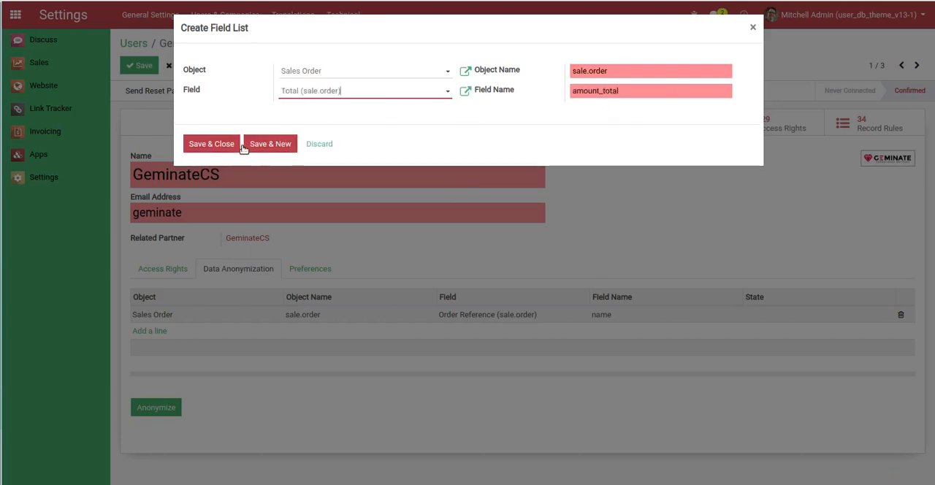
click(222, 144)
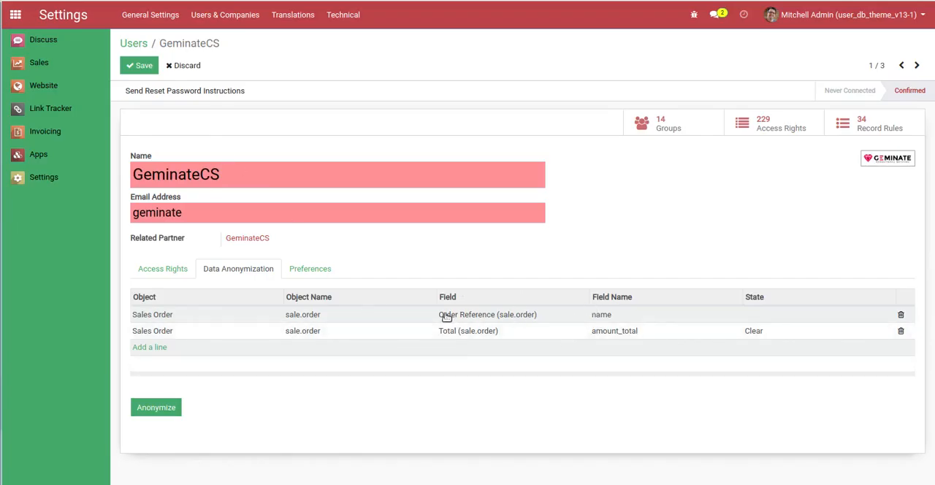
click(140, 66)
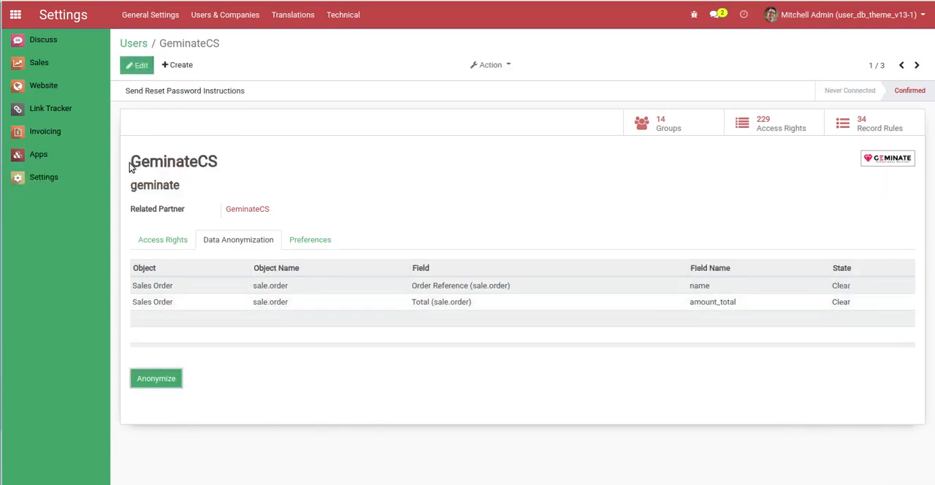
Anonymize the configured Sales Order fields for the GeminateCS user and highlight the anonymized file location
drag(134, 164, 236, 171)
click(271, 169)
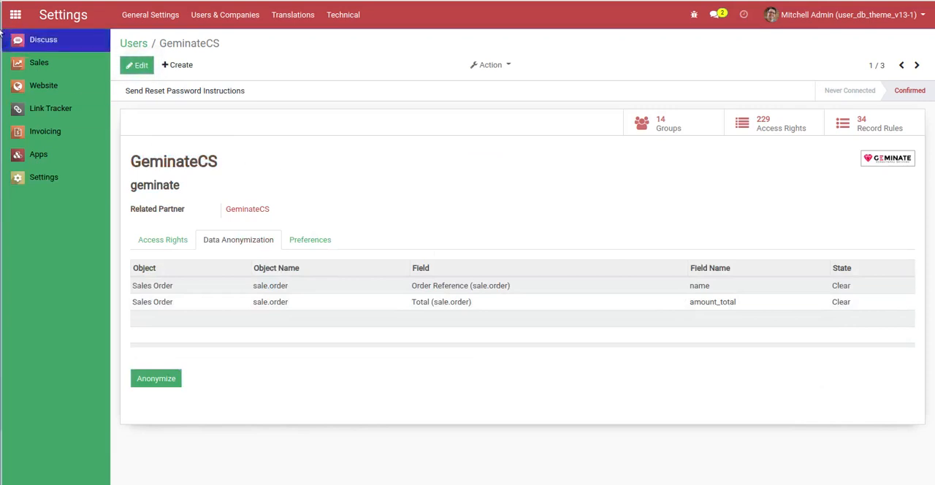
click(39, 62)
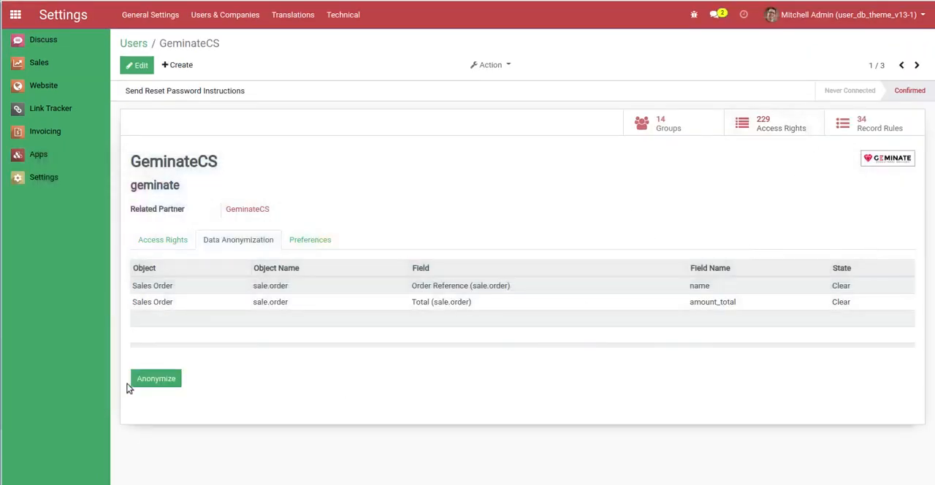
click(152, 380)
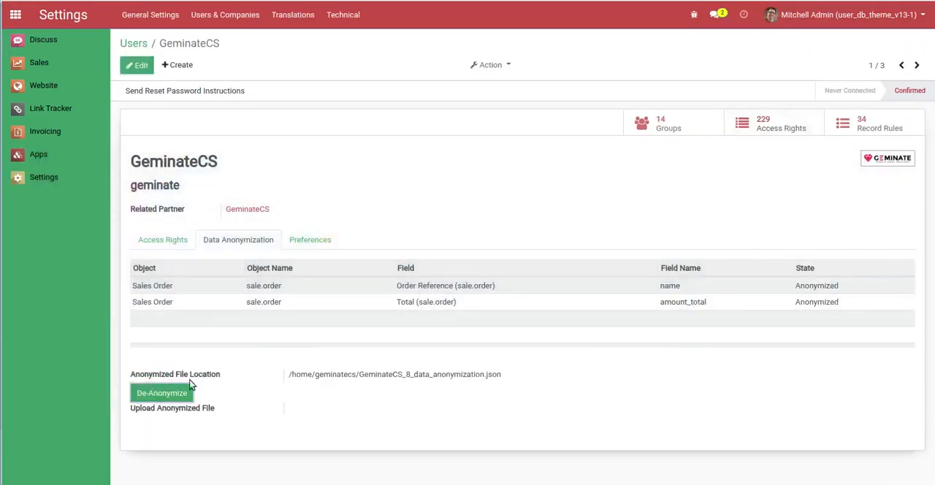
drag(290, 376, 501, 374)
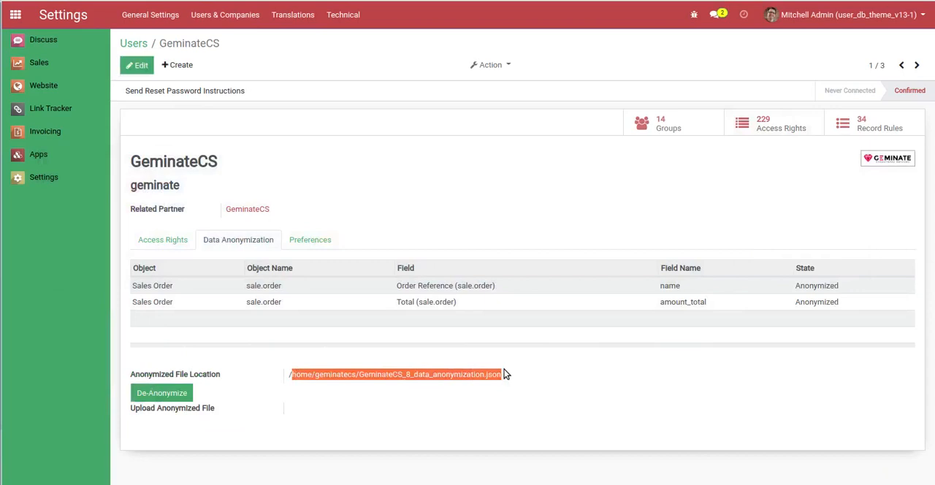
click(538, 374)
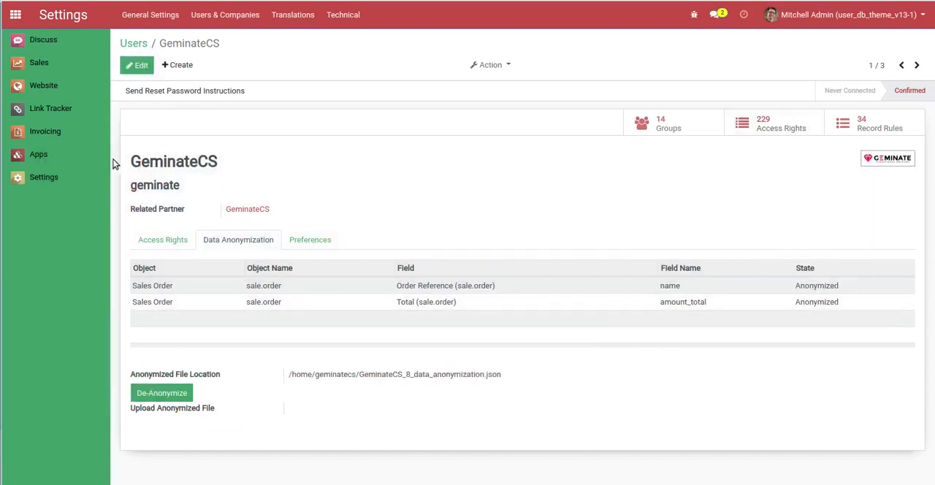
Reload the quotations list in the GeminateCS session, check the first quotation's reference and total, and return to the list
drag(129, 165, 226, 167)
click(386, 167)
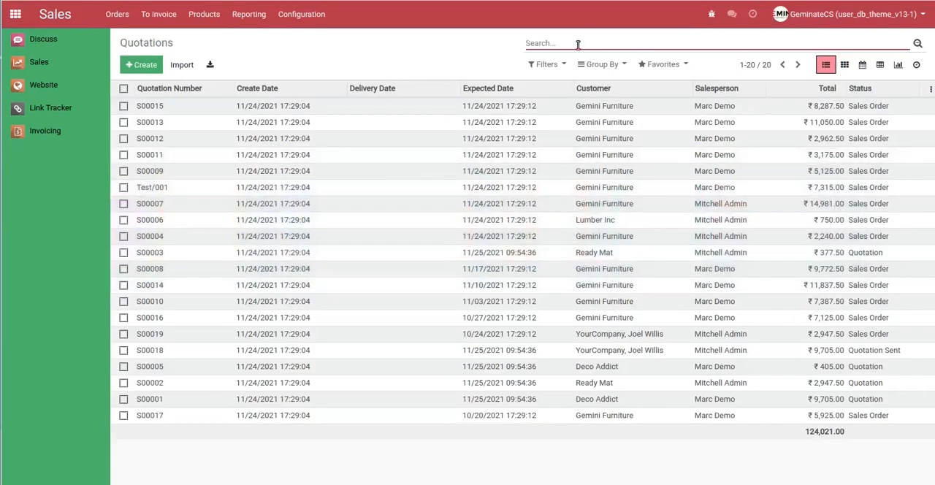
key(Return)
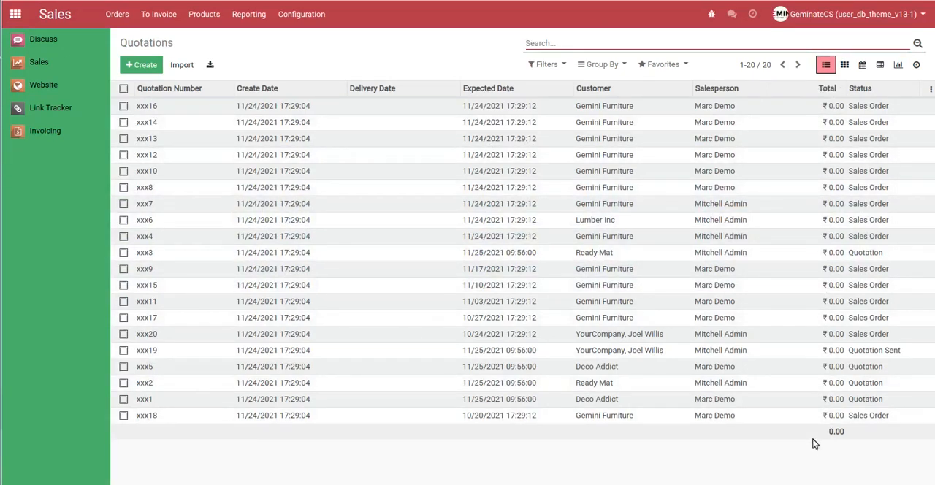
click(759, 114)
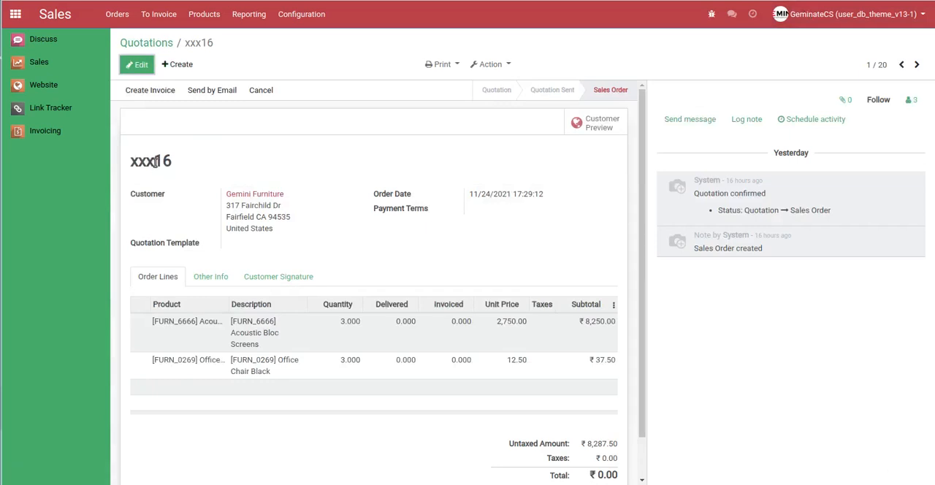
scroll(552, 428, down, 1)
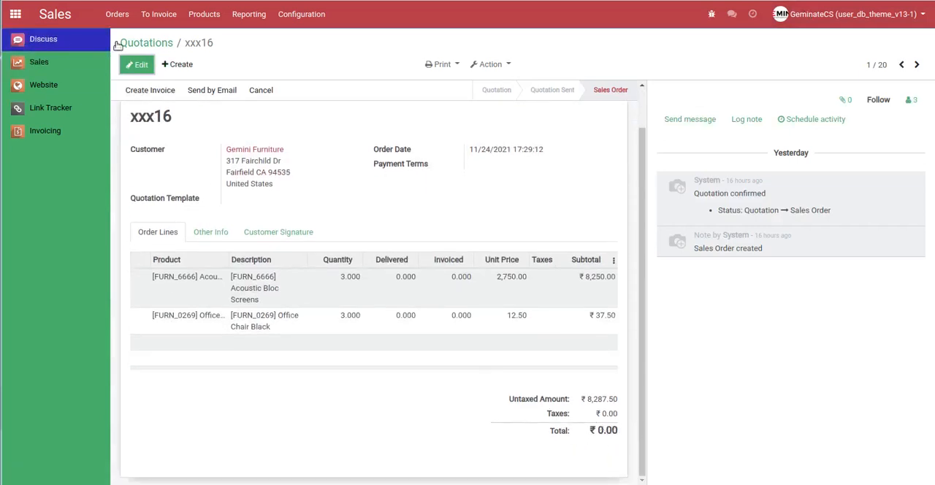
click(154, 42)
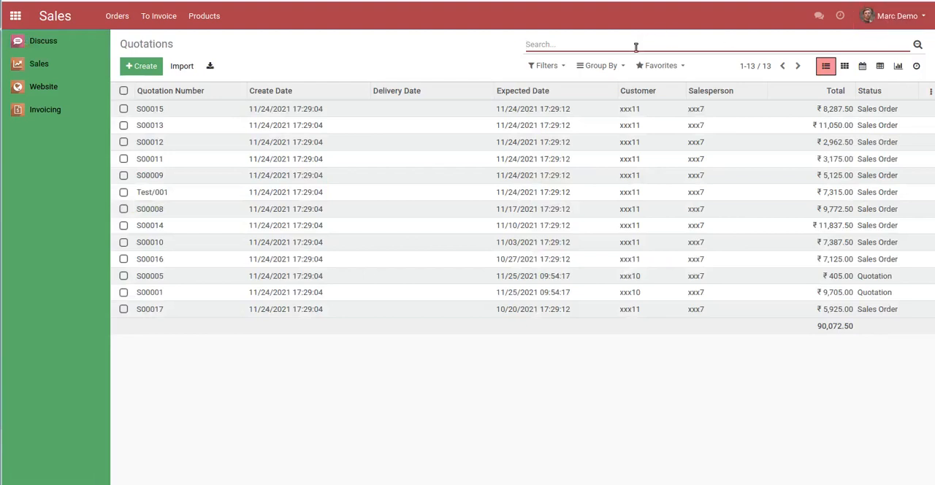
Reload the demo user's quotations list, and in the administrator's session try to de-anonymize the demo user without uploading an anonymized file
key(Return)
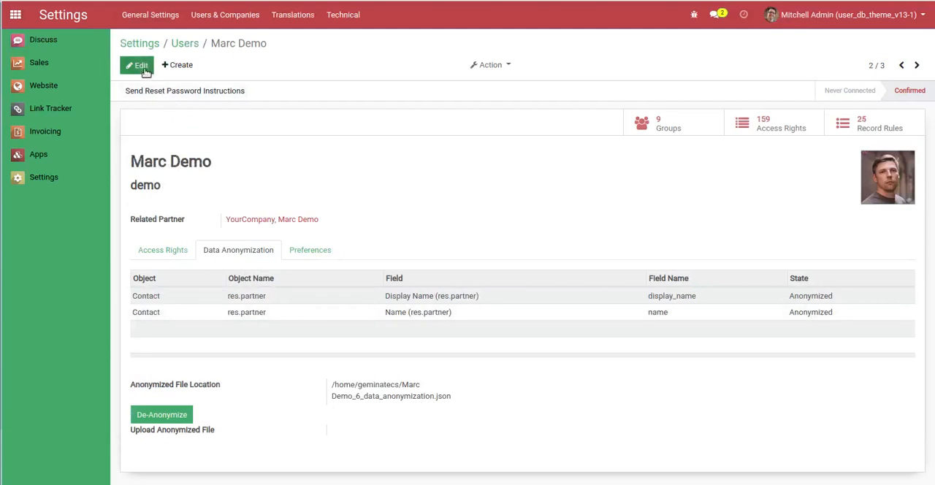
click(162, 415)
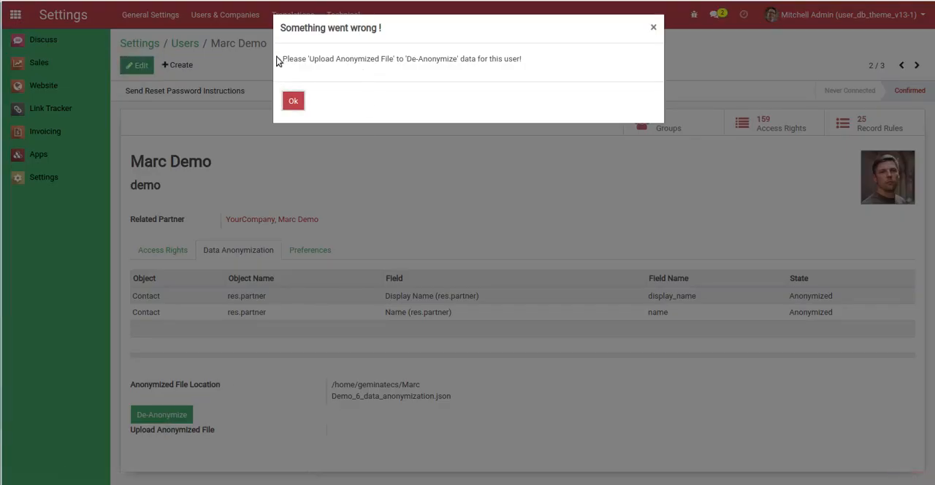
drag(285, 59, 501, 68)
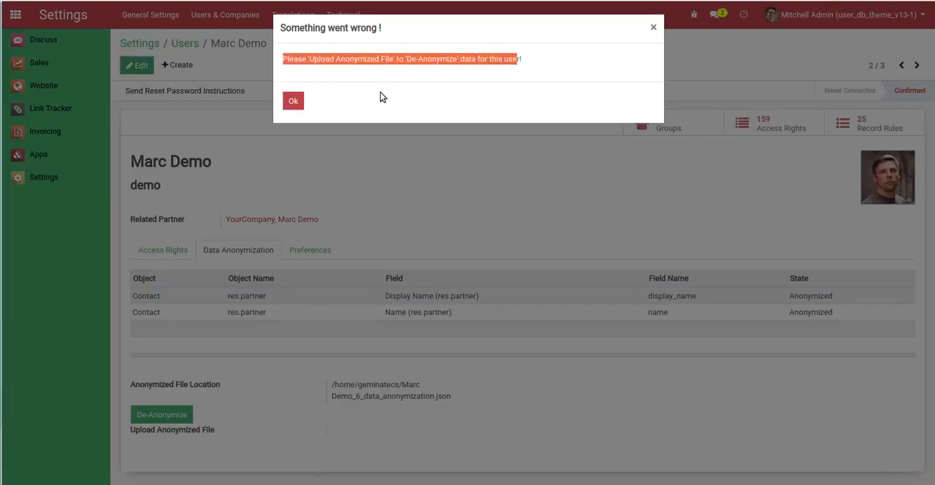
click(294, 101)
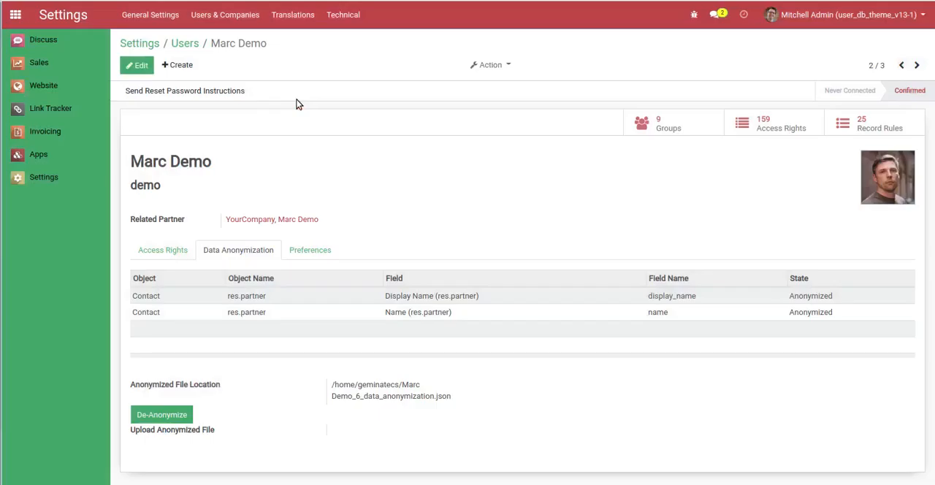
Edit the demo user's record, upload field_anonymization_testing_16nov_v11_42.json as the anonymized file, and save the record
click(136, 65)
scroll(932, 305, down, 1)
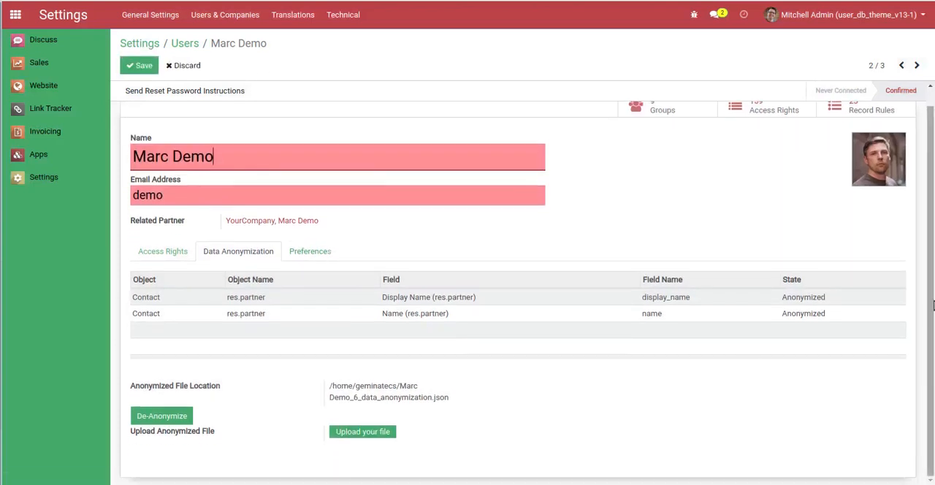
click(281, 332)
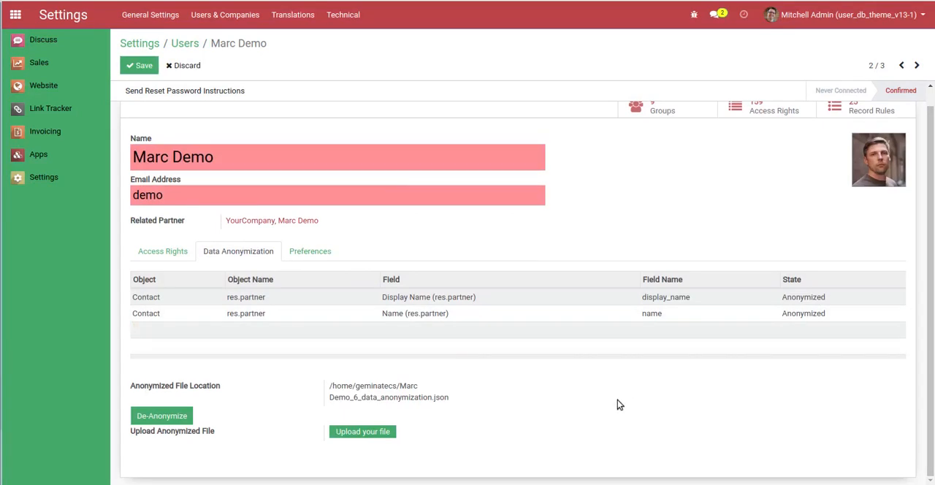
click(382, 431)
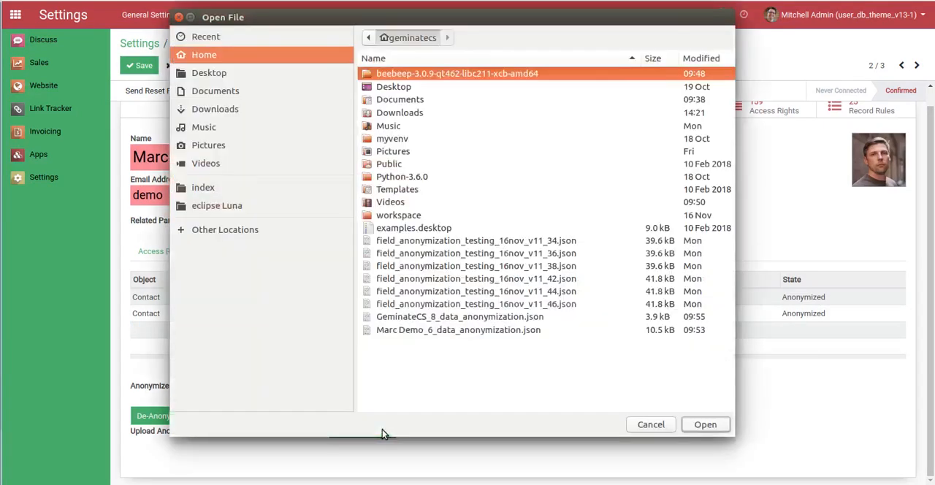
click(463, 281)
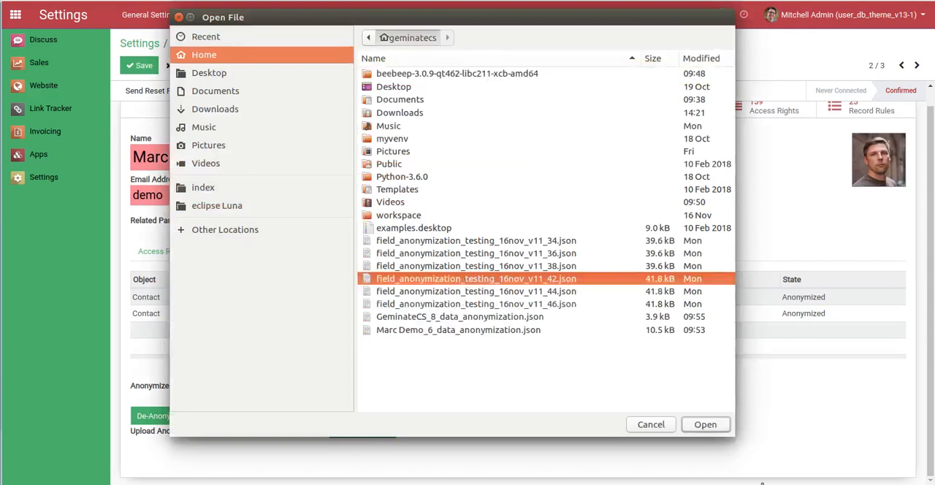
click(705, 424)
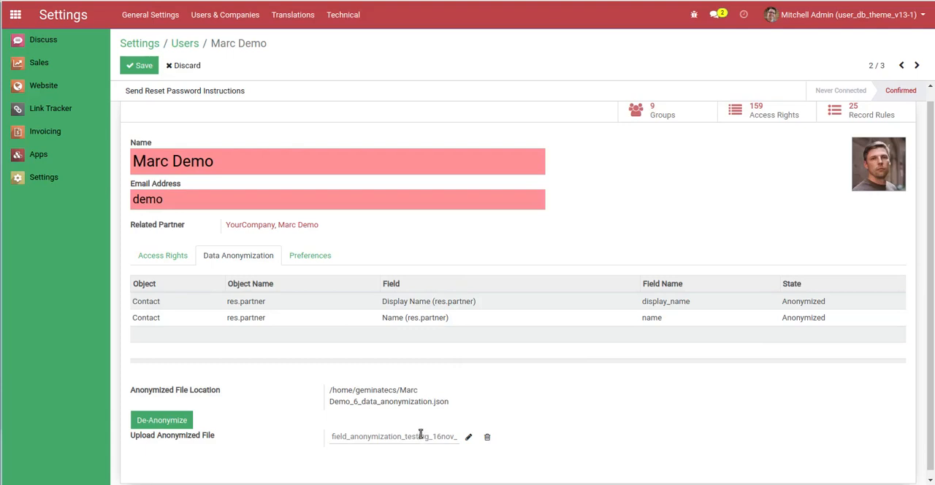
click(140, 65)
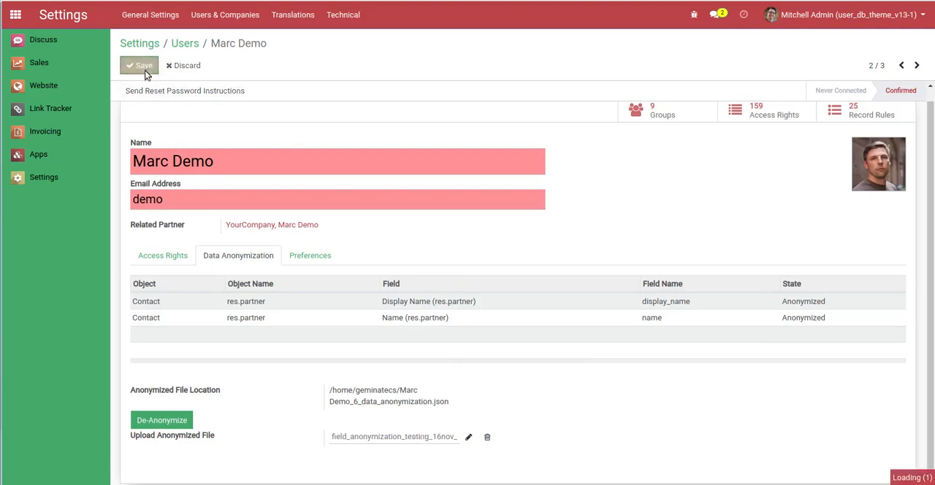
Try to de-anonymize the demo user with the uploaded testing file, highlighting and dismissing the message
click(167, 415)
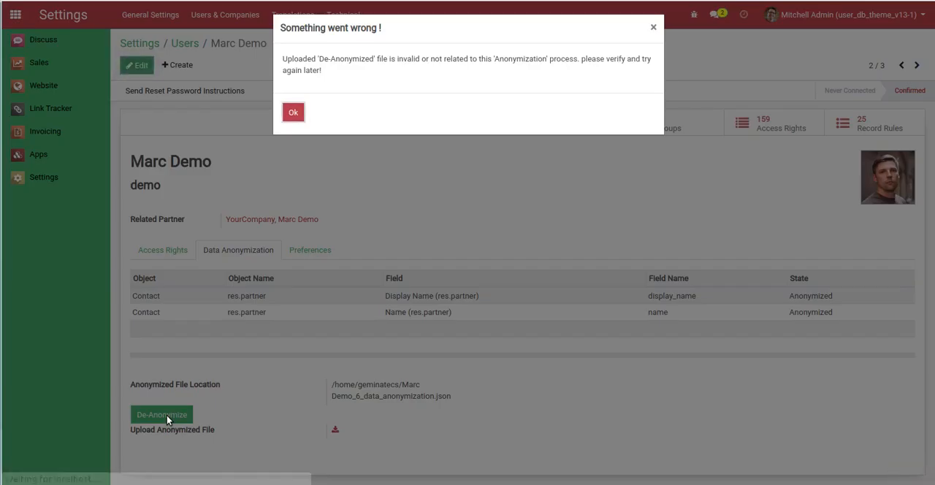
drag(284, 58, 342, 68)
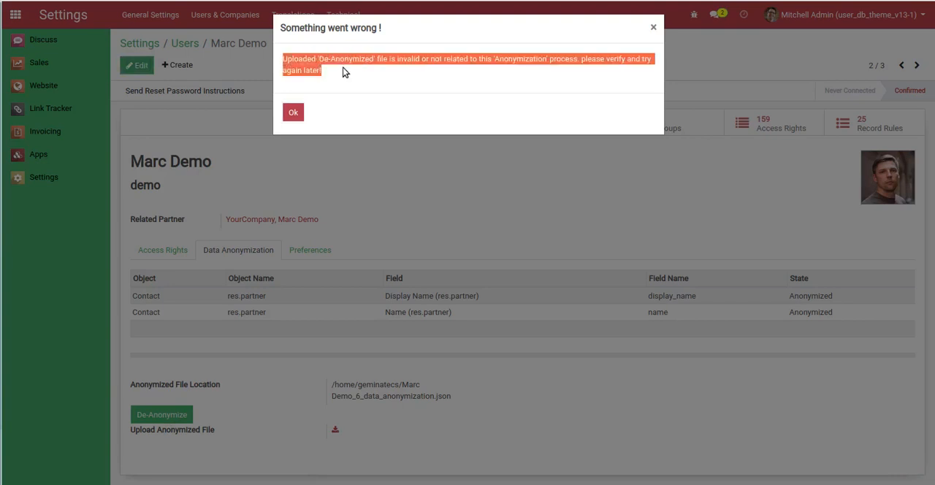
click(530, 78)
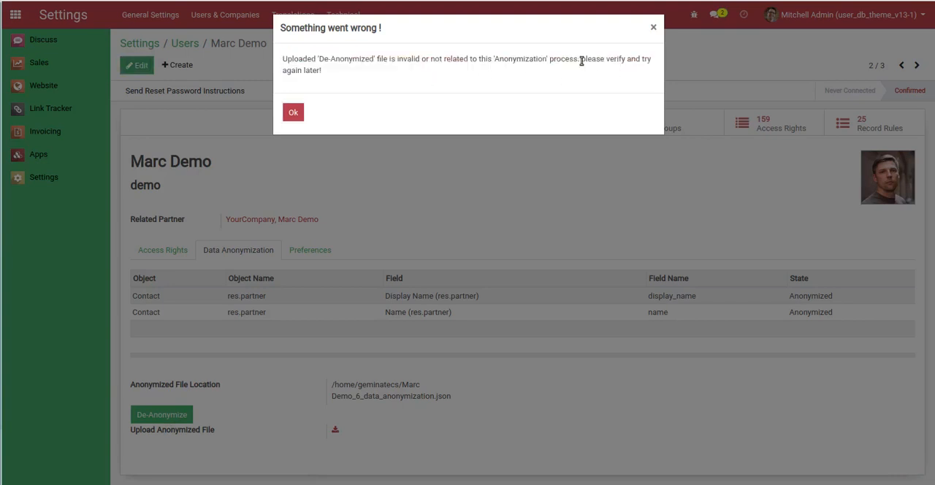
drag(582, 62, 610, 72)
click(294, 112)
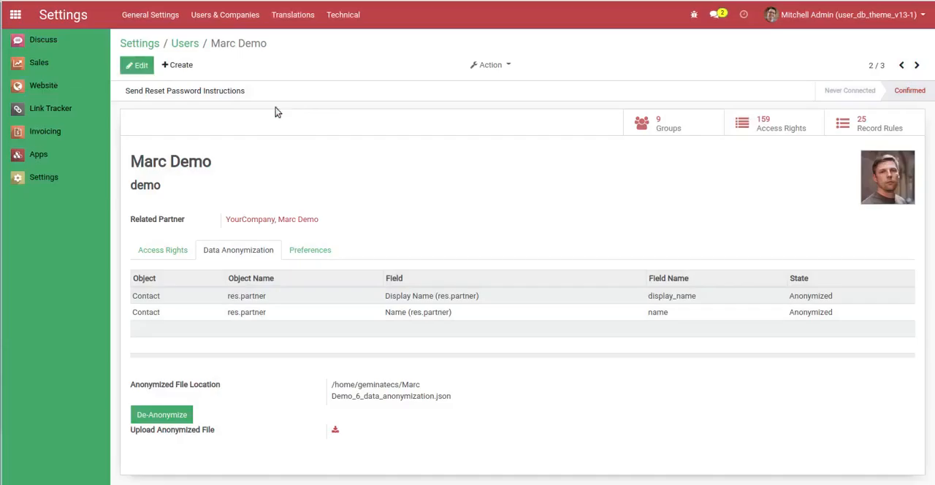
Replace the uploaded file with the demo user's own data anonymization JSON file from the home folder, and save the record
click(137, 65)
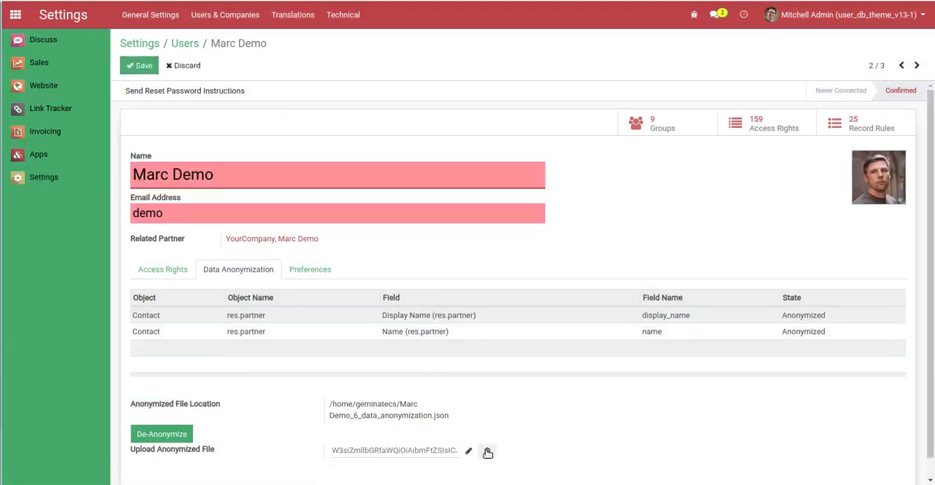
click(487, 450)
click(375, 450)
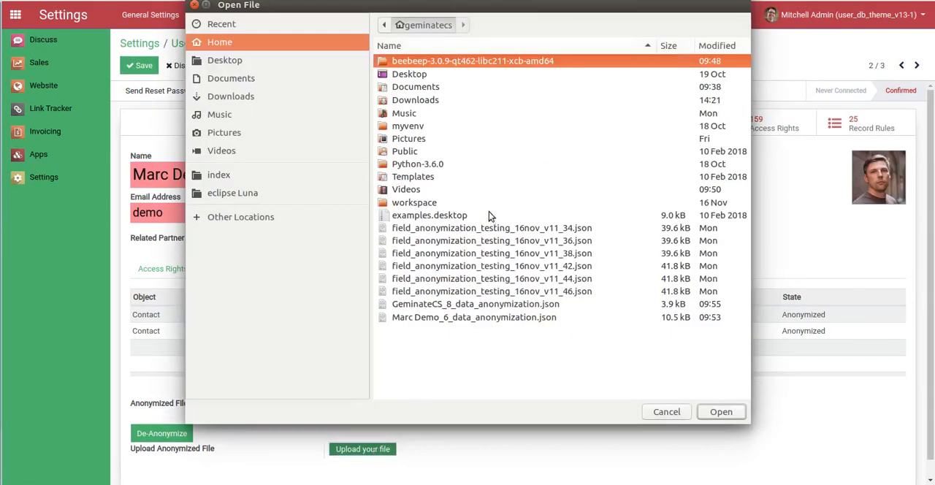
click(468, 318)
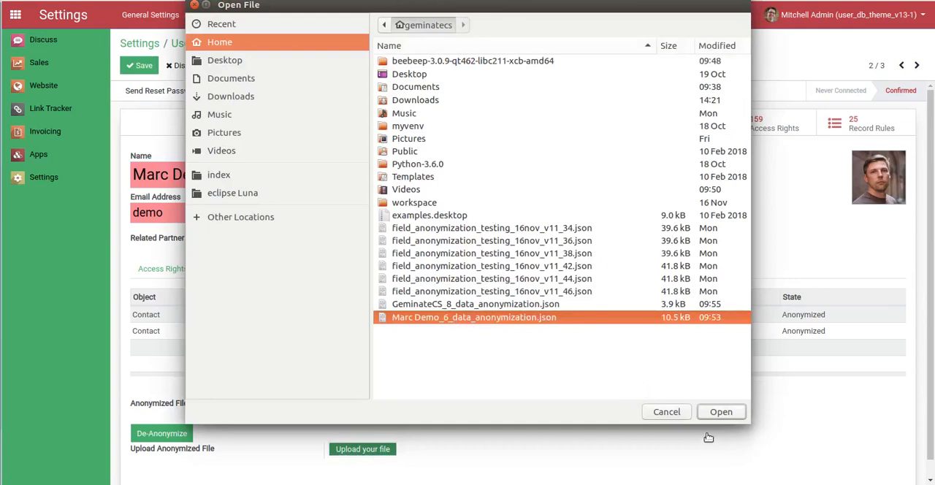
click(719, 413)
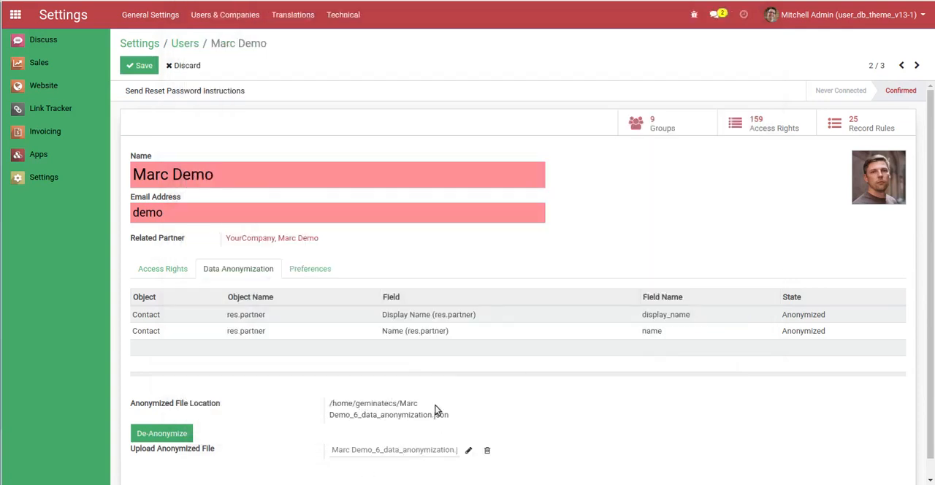
click(139, 65)
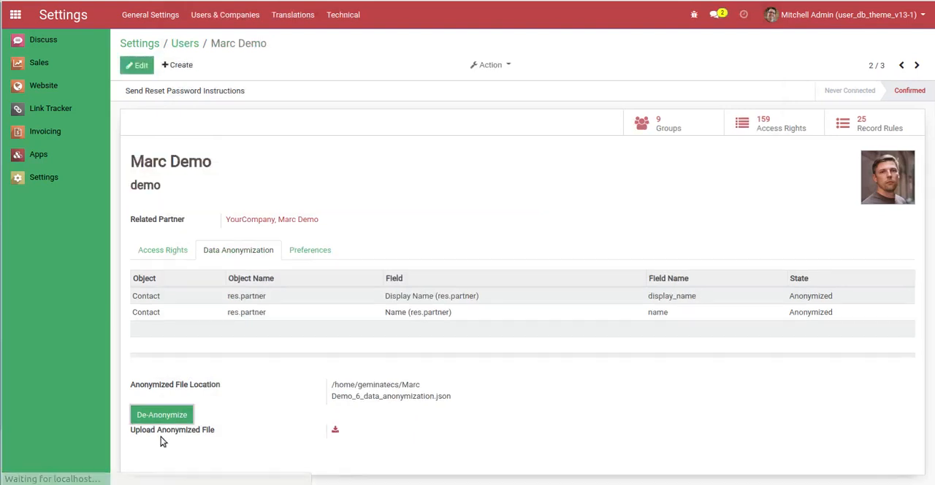
De-anonymize the demo user's Contact fields and highlight the user's name on the record
click(158, 418)
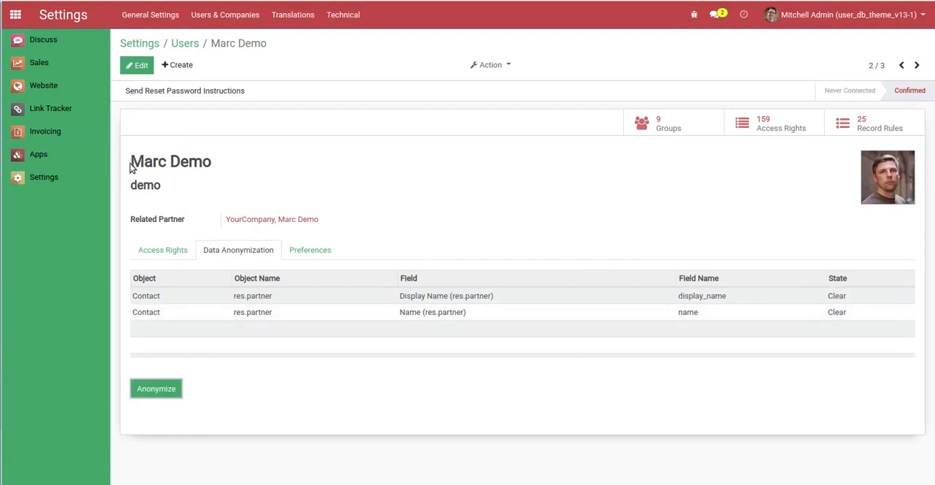
drag(130, 164, 211, 162)
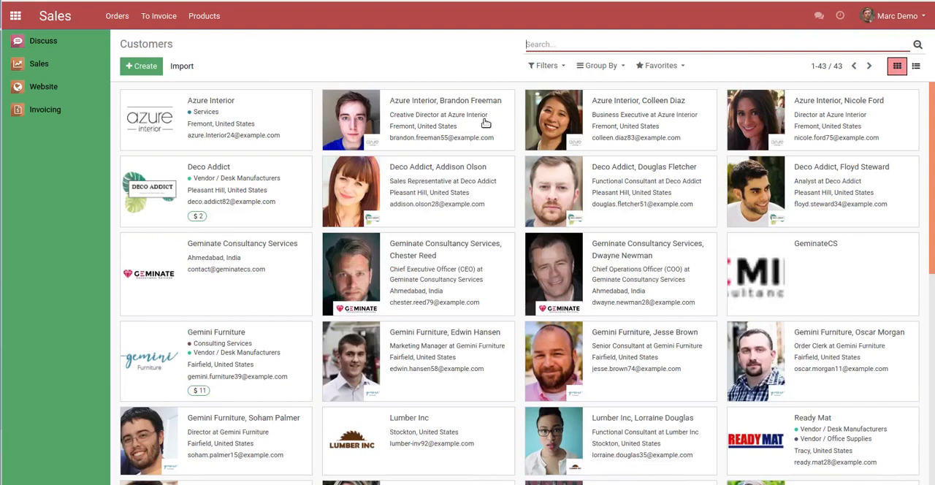
Check the Azure Interior customer in the demo user's session, and reload the quotations list in the GeminateCS session
click(267, 135)
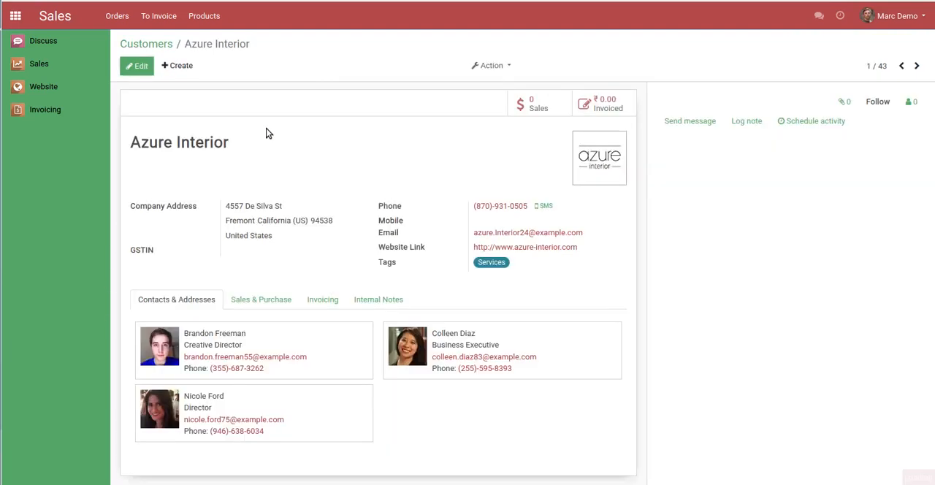
click(143, 45)
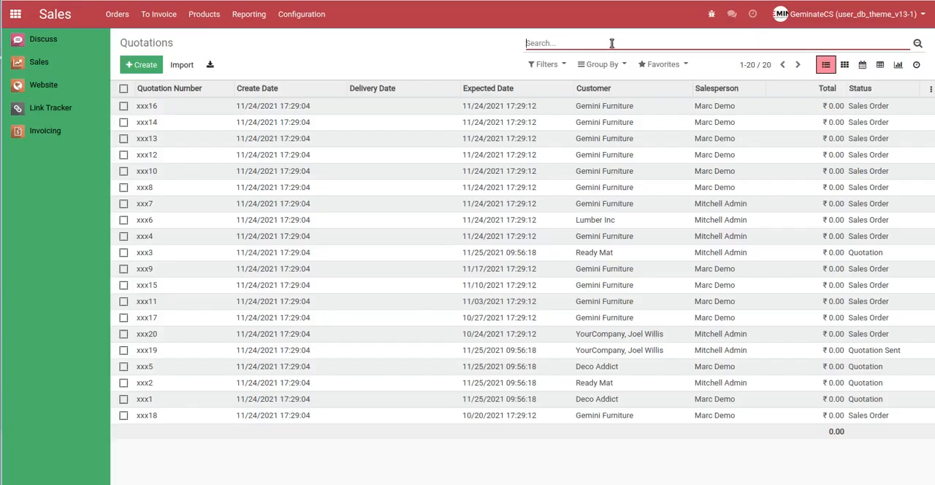
key(F5)
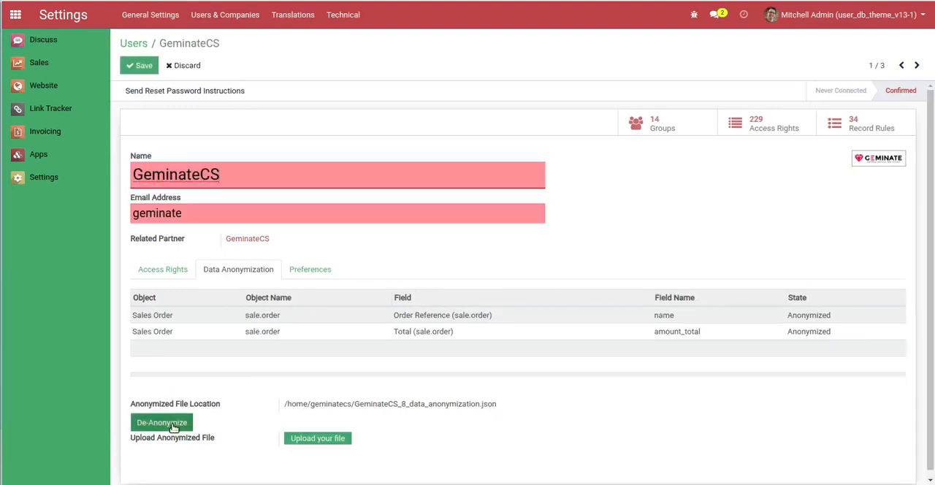
Upload GeminateCS_8_data_anonymization.json to the GeminateCS user in the administrator's session, and de-anonymize its Sales Order fields
click(322, 438)
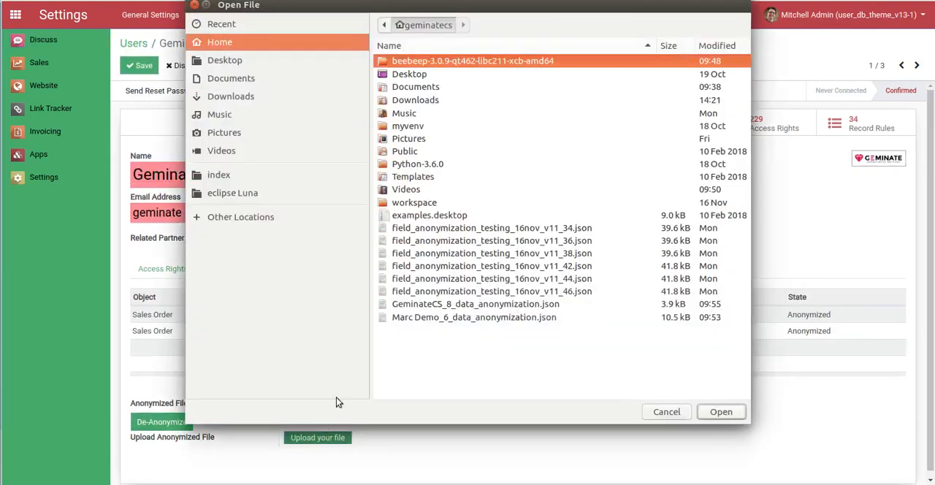
click(456, 305)
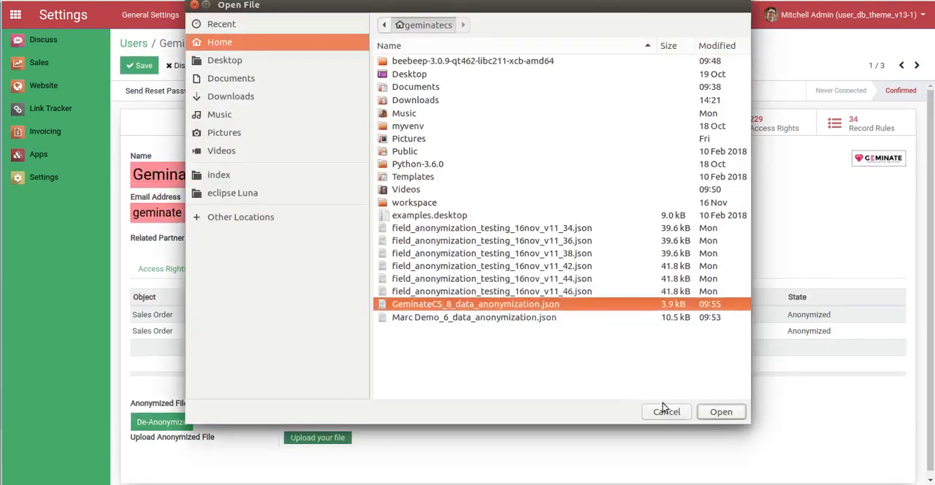
click(721, 412)
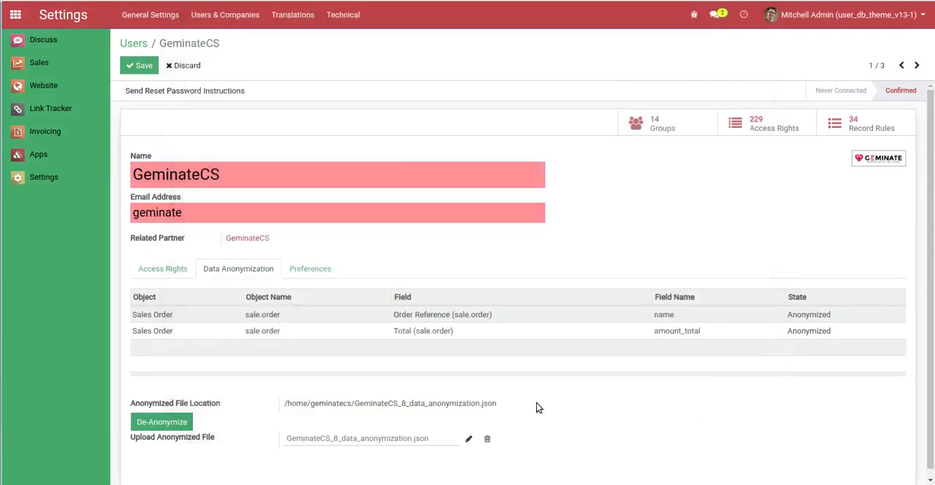
click(143, 66)
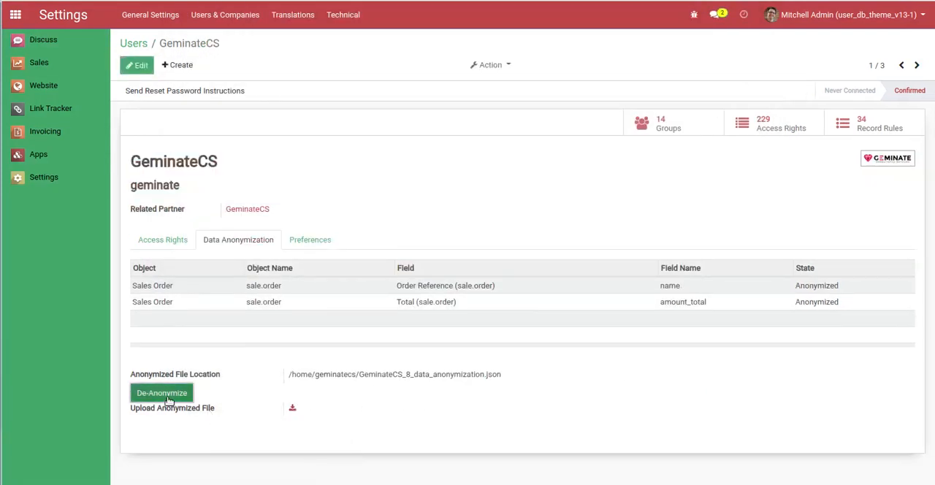
click(168, 398)
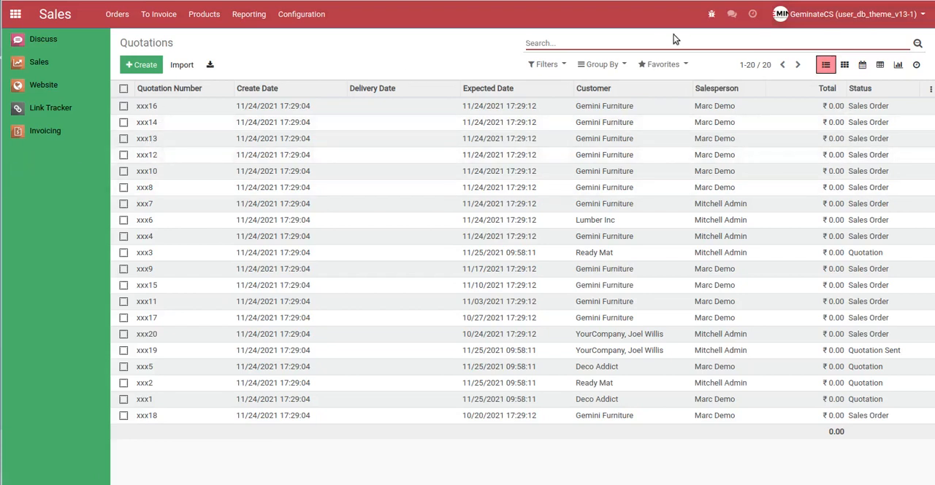
Reload the quotations list in the GeminateCS session, check the first quotation's reference and total, and go back to the list
key(Return)
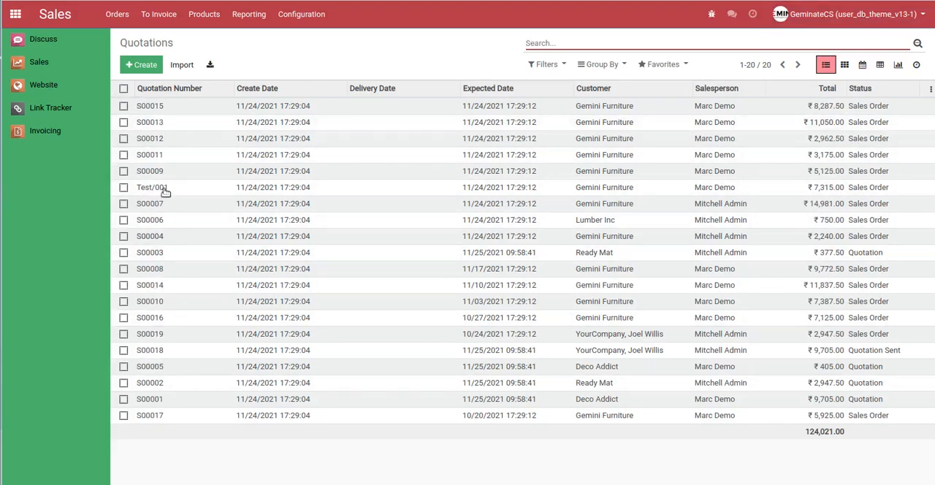
click(210, 106)
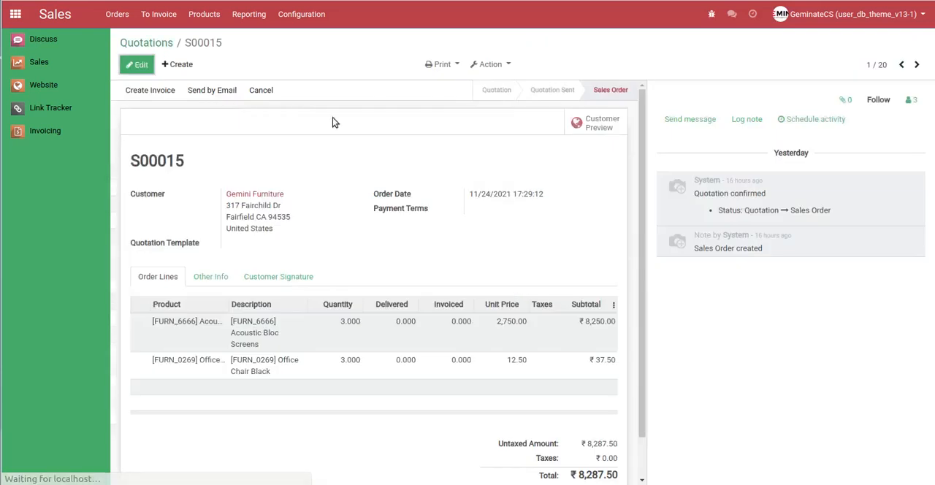
drag(134, 160, 187, 162)
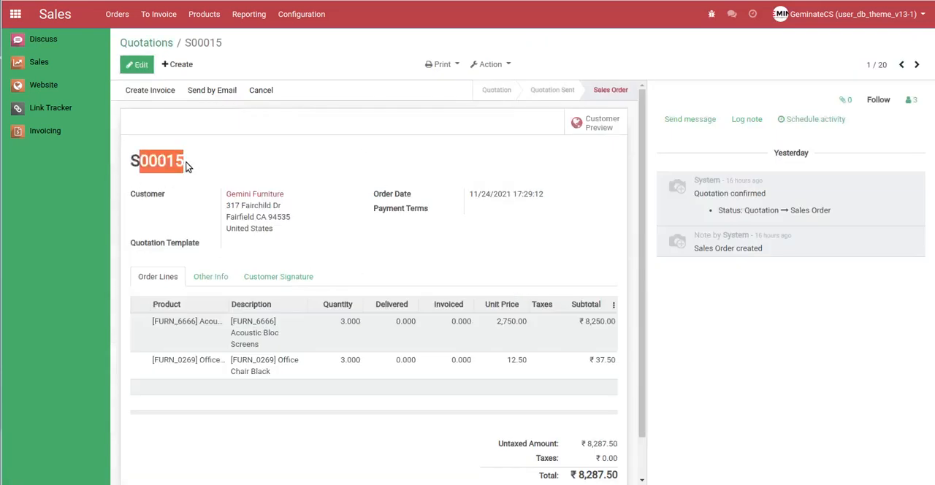
click(323, 162)
scroll(553, 458, down, 2)
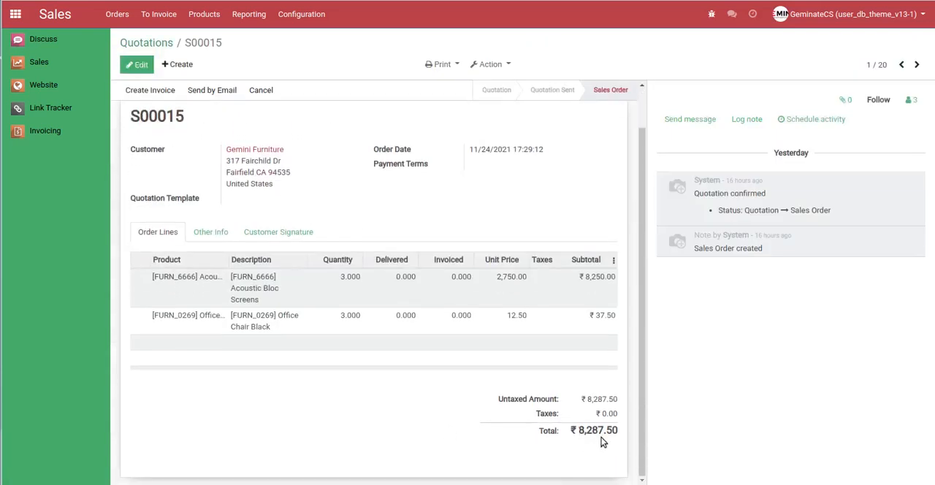
scroll(406, 392, up, 2)
click(150, 43)
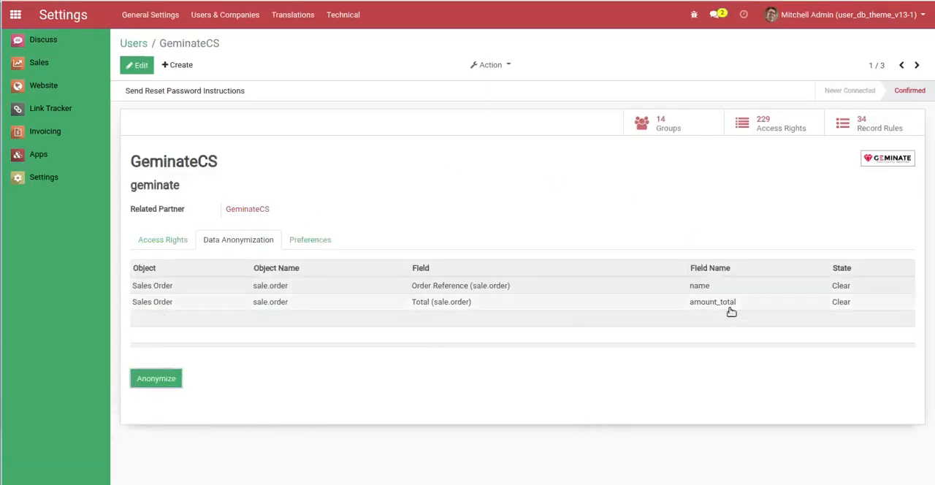
click(136, 65)
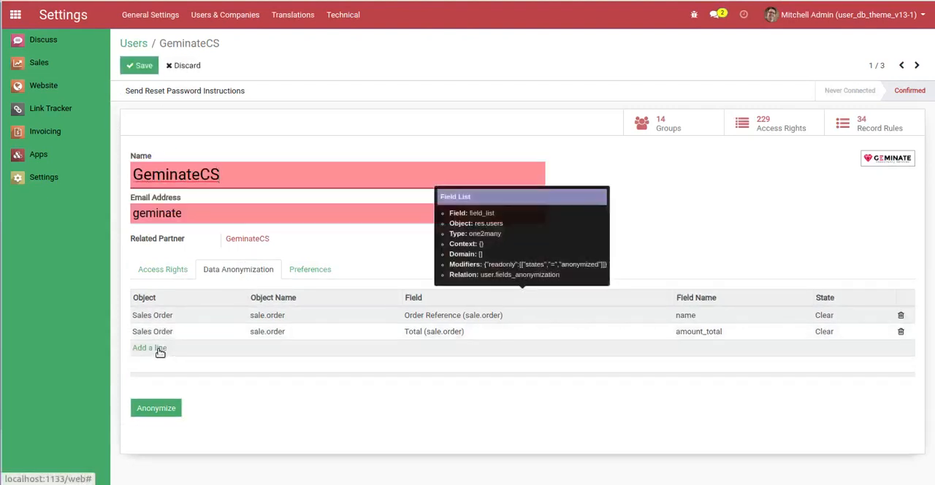
click(158, 348)
click(318, 141)
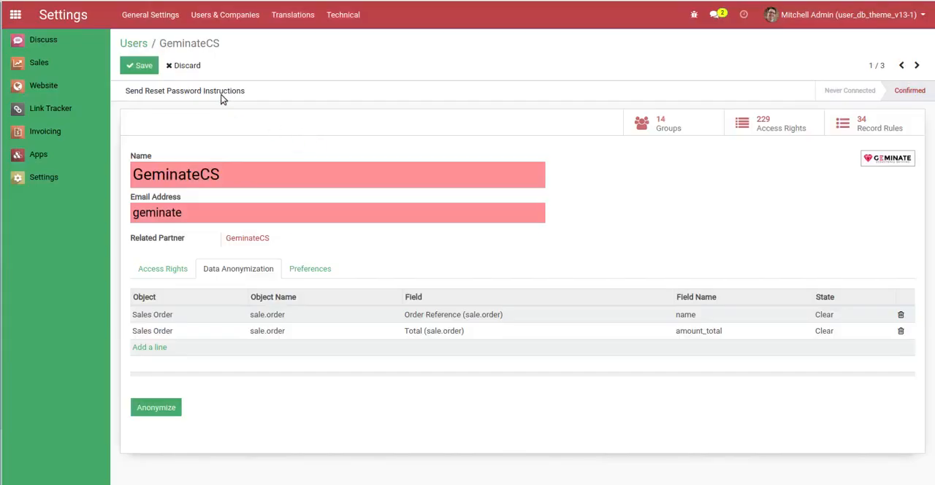
click(139, 67)
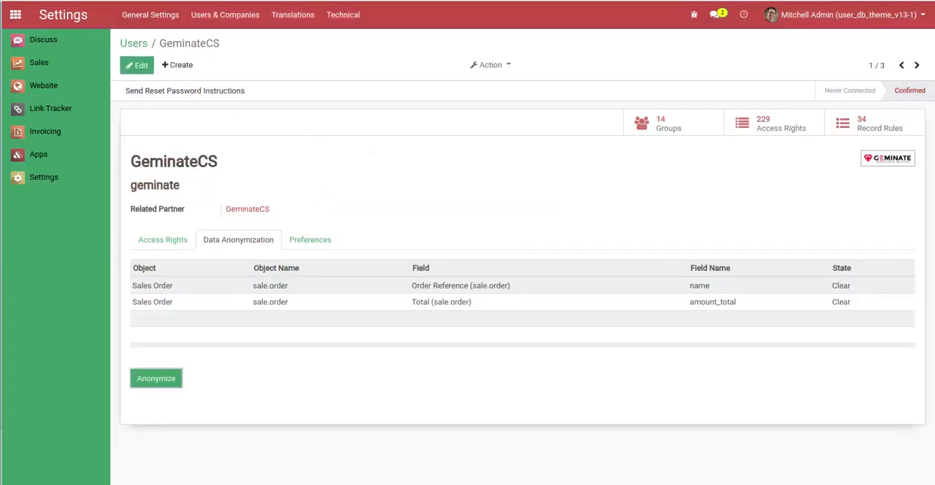